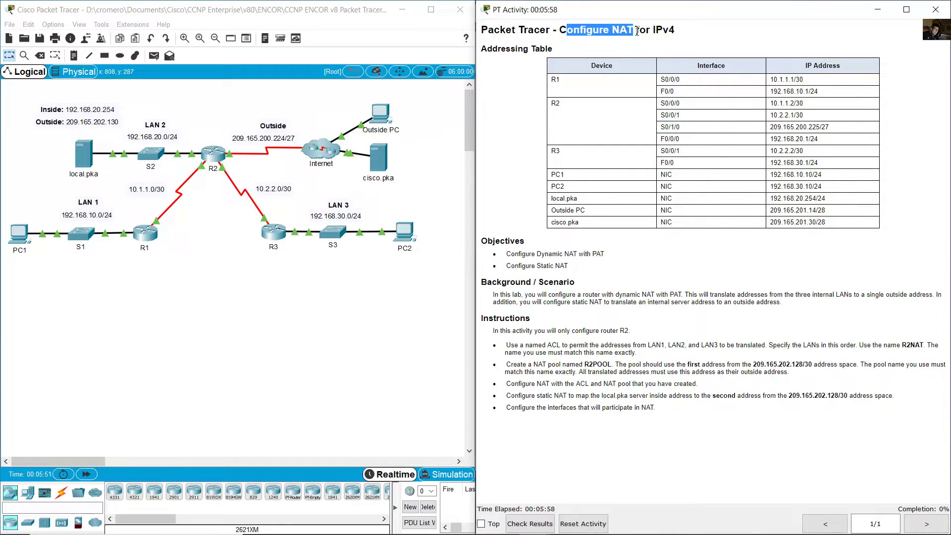
Review the activity title and addressing table, and locate the listed routers, PCs and servers in the network topology
left_click(621, 30)
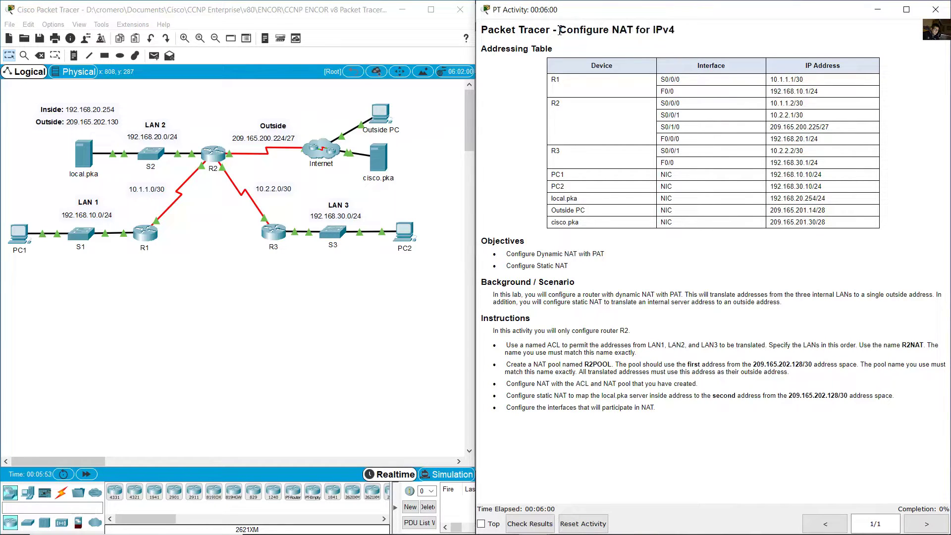
triple_click(686, 44)
left_click(668, 58)
left_click_drag(501, 53, 629, 161)
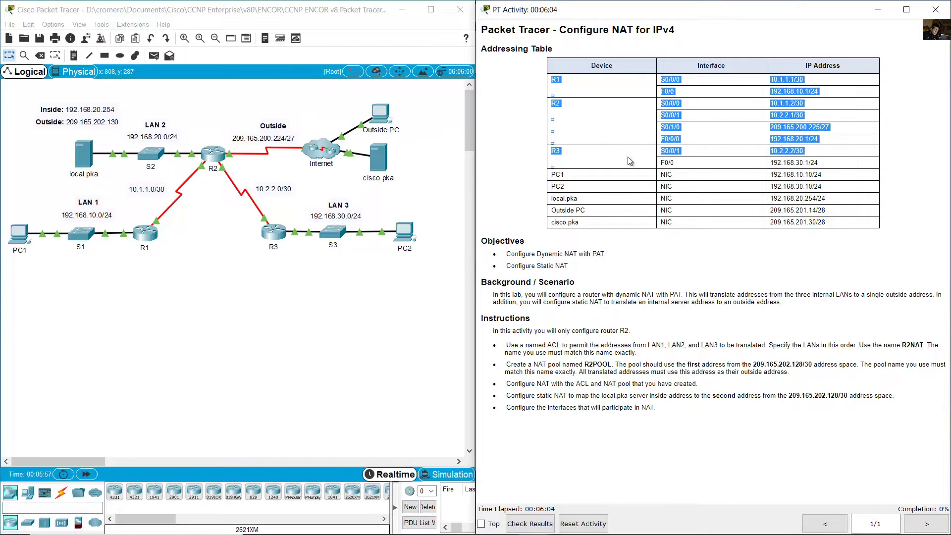
left_click_drag(273, 305, 148, 141)
left_click(573, 176)
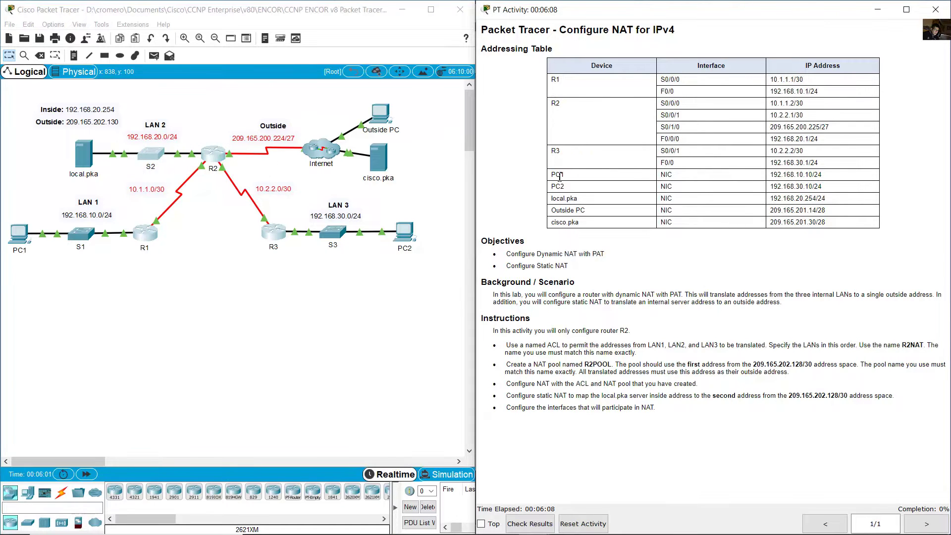
left_click_drag(556, 176, 588, 202)
left_click(555, 216)
left_click_drag(554, 217, 583, 223)
left_click(430, 188)
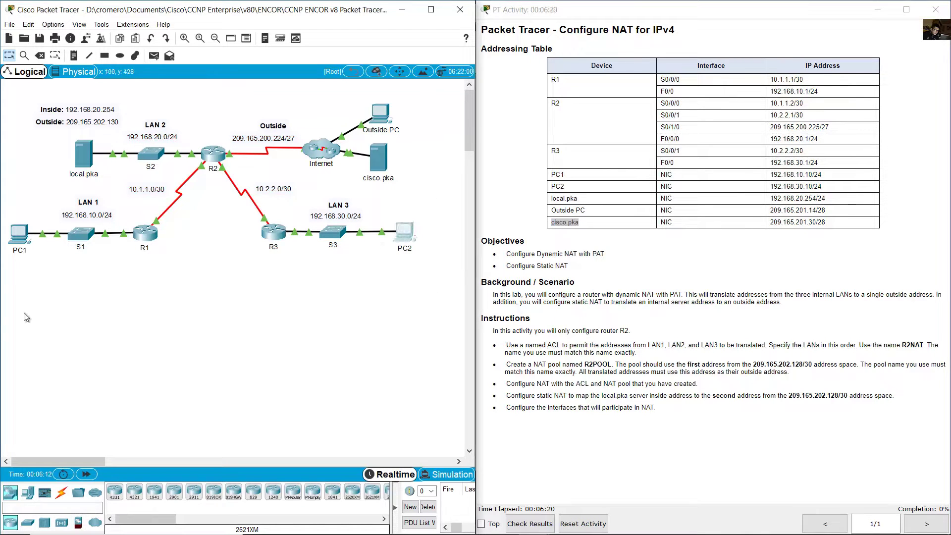
left_click_drag(28, 147, 90, 181)
left_click_drag(418, 97, 371, 163)
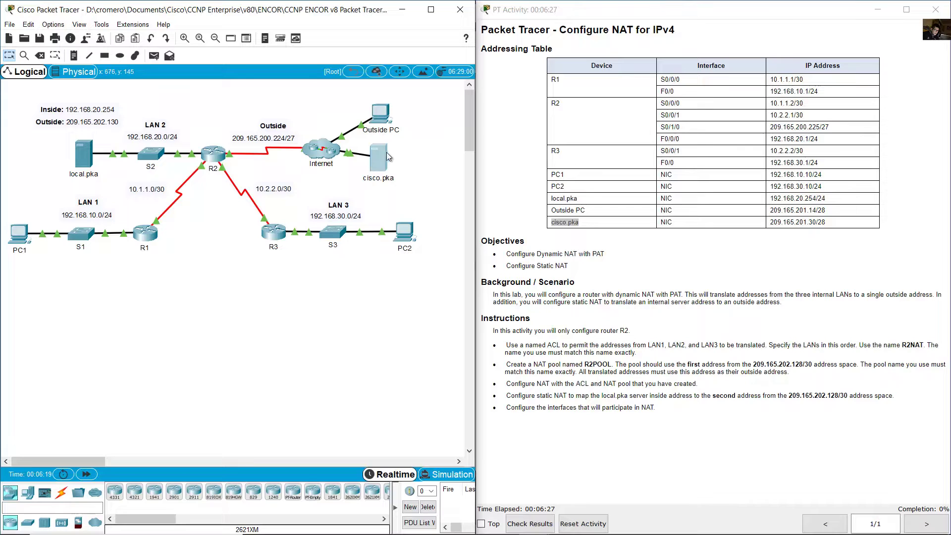
Read the Objectives and the Background / Scenario text on dynamic NAT with PAT and static NAT
left_click(717, 329)
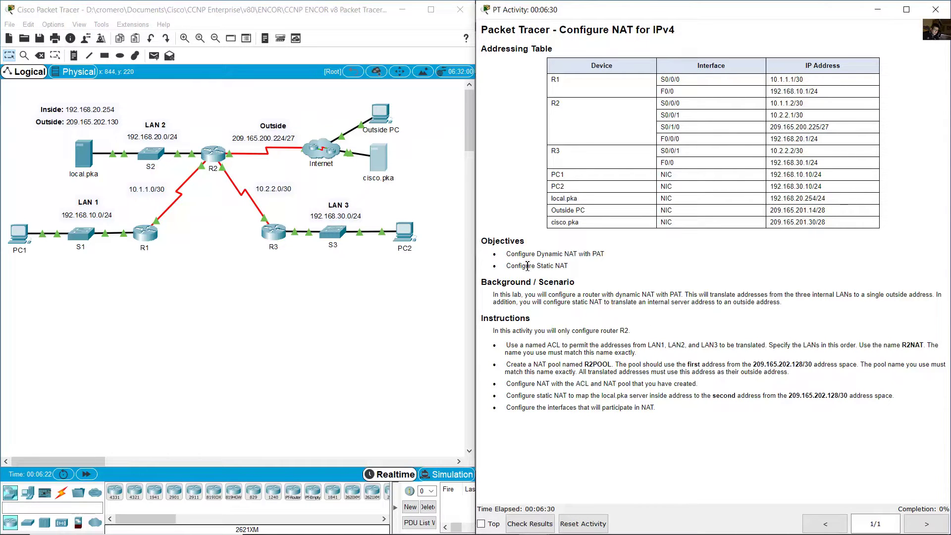
left_click_drag(506, 254, 606, 259)
mouse_move(506, 282)
left_mouse_down()
mouse_move(507, 270)
mouse_move(575, 269)
mouse_move(602, 253)
mouse_move(505, 265)
left_mouse_up()
left_click(588, 306)
left_click_drag(545, 294, 683, 294)
left_click(698, 299)
left_click_drag(688, 294, 936, 296)
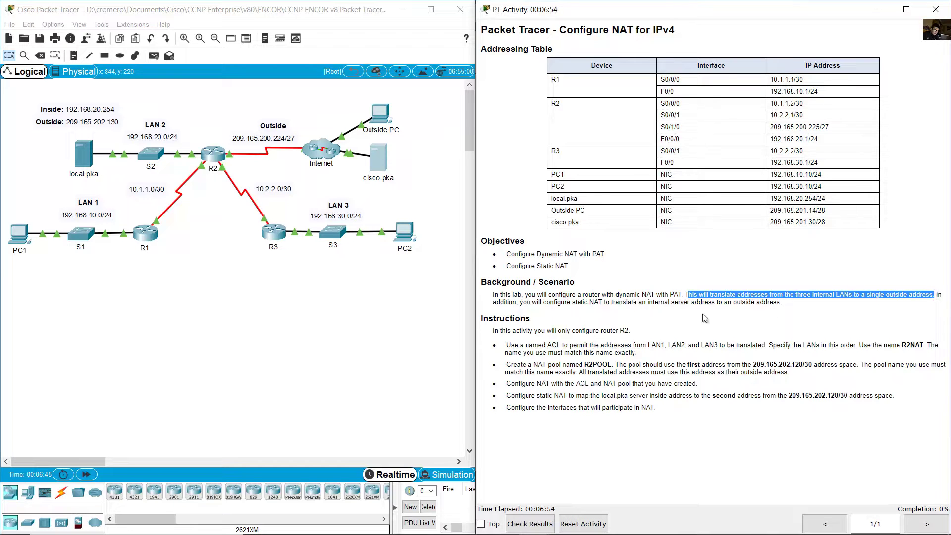
left_click(774, 313)
left_click_drag(935, 295, 782, 303)
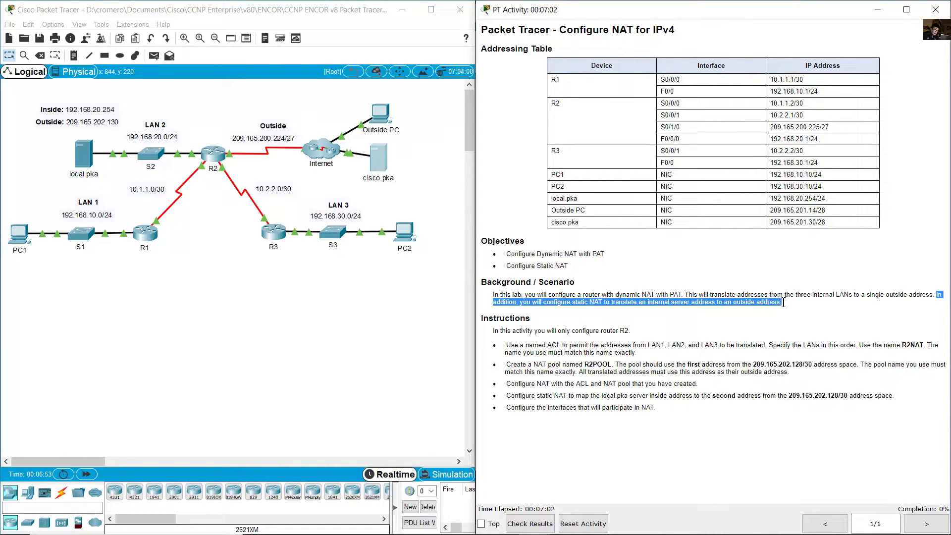
left_click(722, 320)
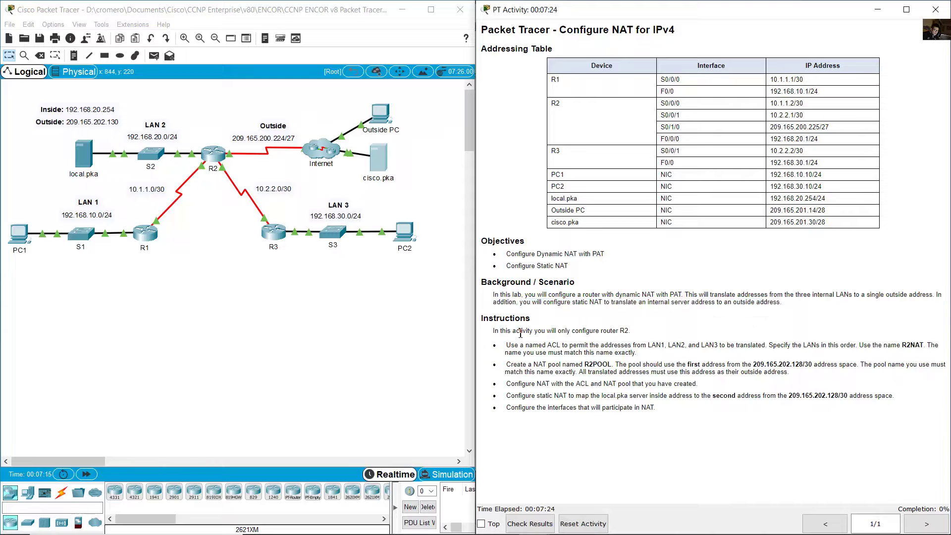
Read the instructions on configuring R2 and its named ACL, and locate R2 and LANs 1 to 3 in the topology
left_click_drag(540, 331, 641, 337)
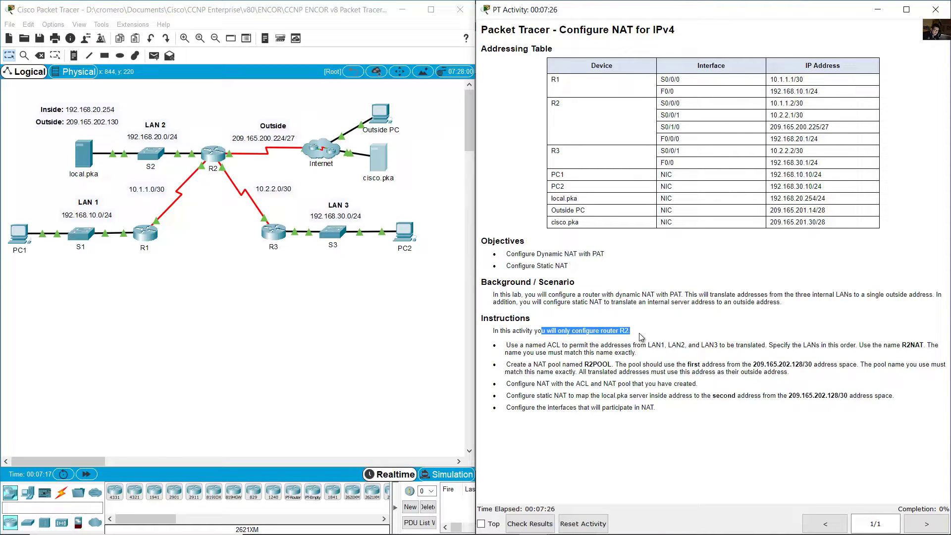
left_click(204, 127)
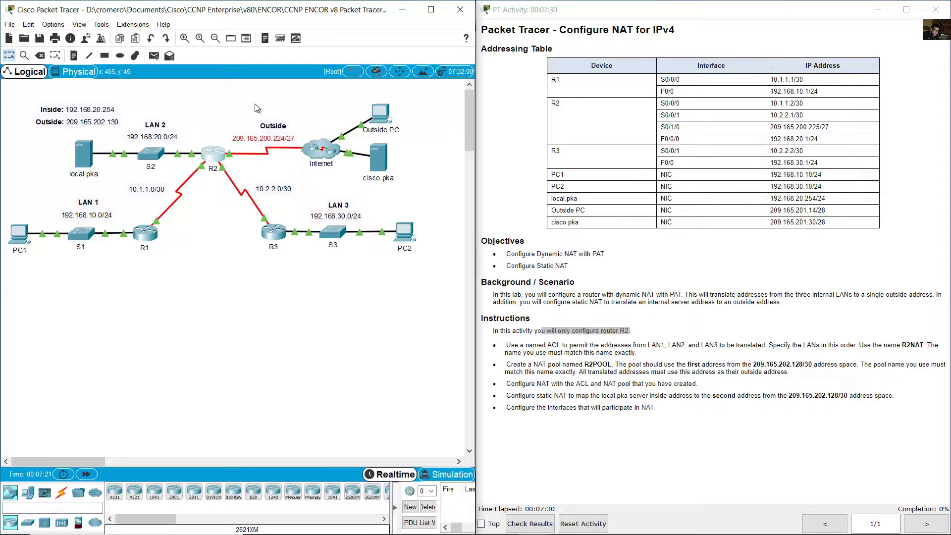
left_click(583, 328)
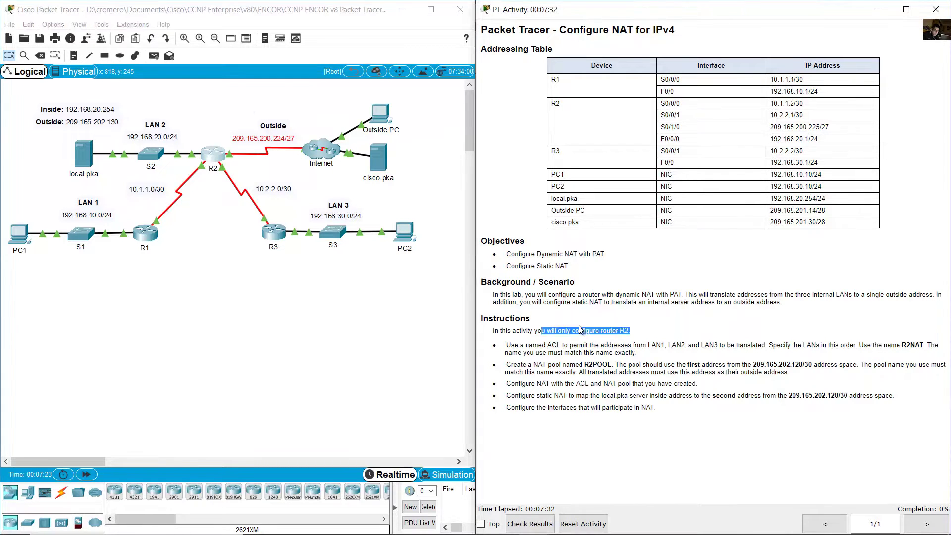
left_click_drag(511, 345, 769, 348)
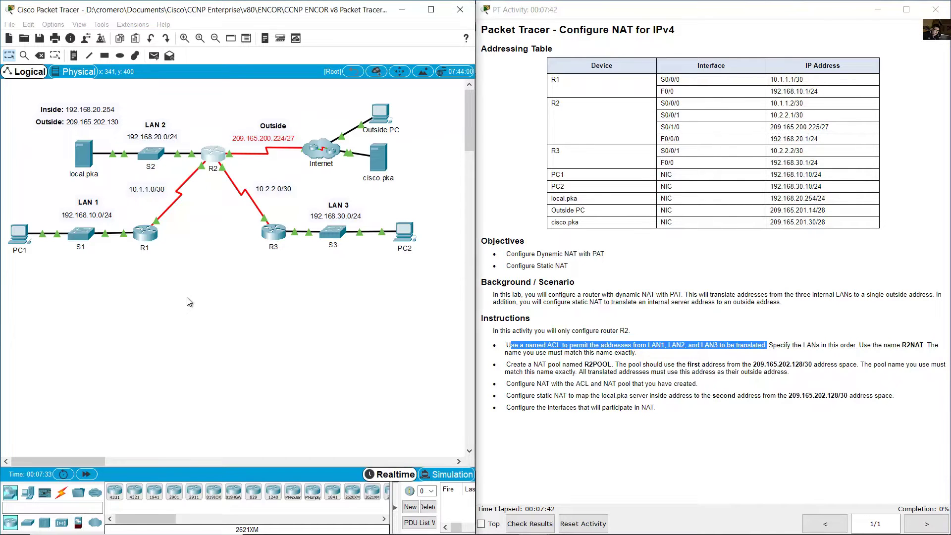
left_click_drag(115, 299, 29, 212)
left_click_drag(168, 99, 73, 180)
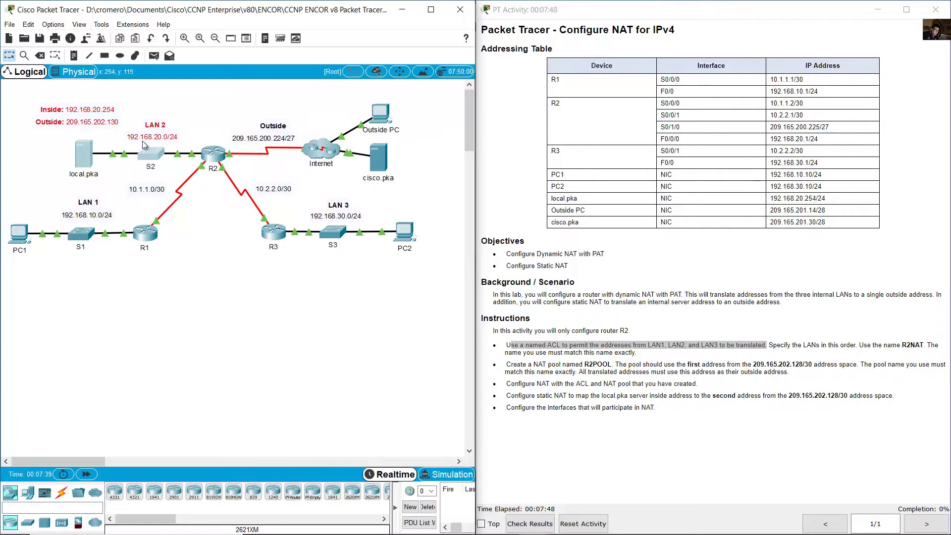
left_click(409, 272)
left_click_drag(409, 272, 310, 206)
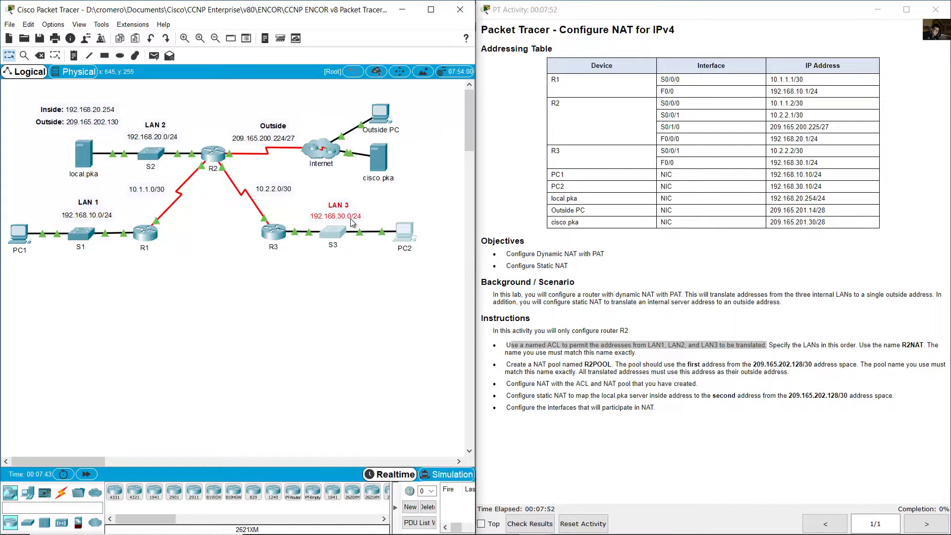
left_click(737, 359)
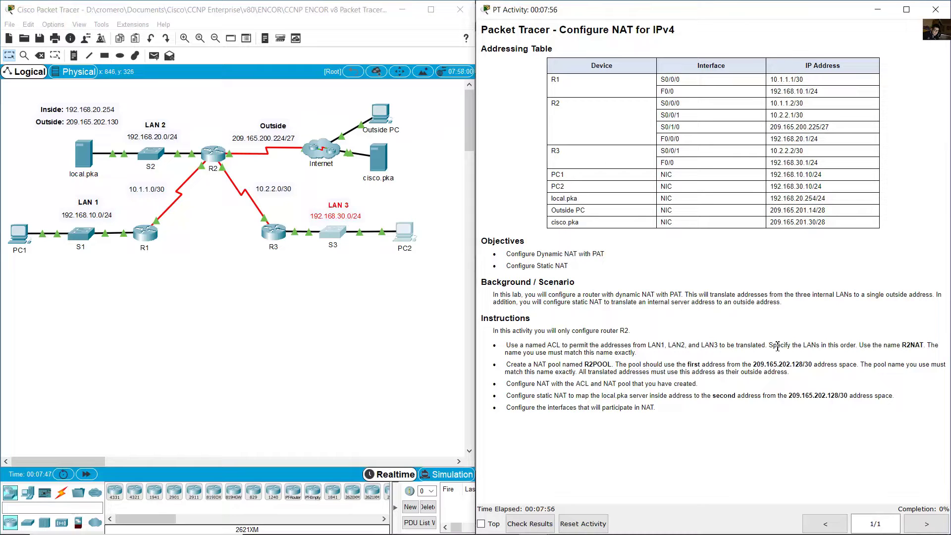
left_click_drag(768, 347, 646, 358)
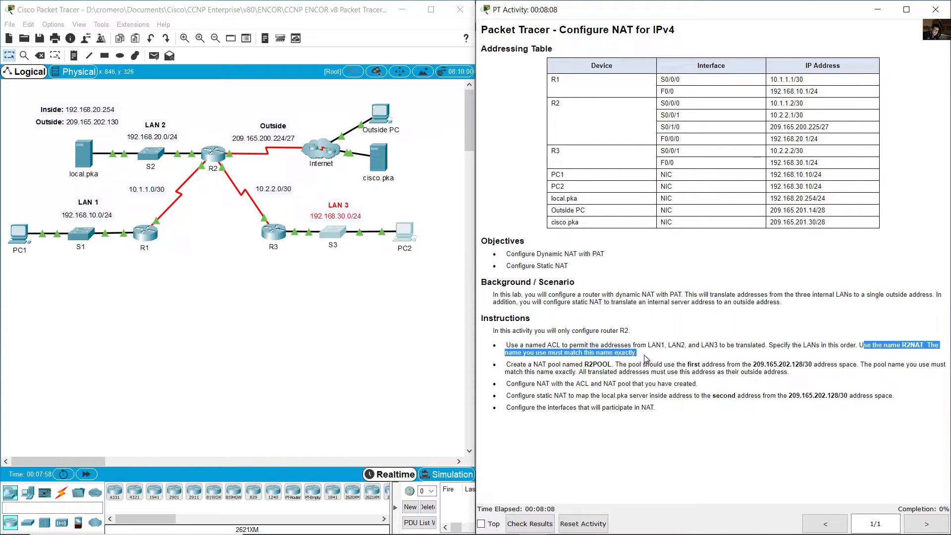
Open the command line interface of router R2 and widen its window
left_click(269, 314)
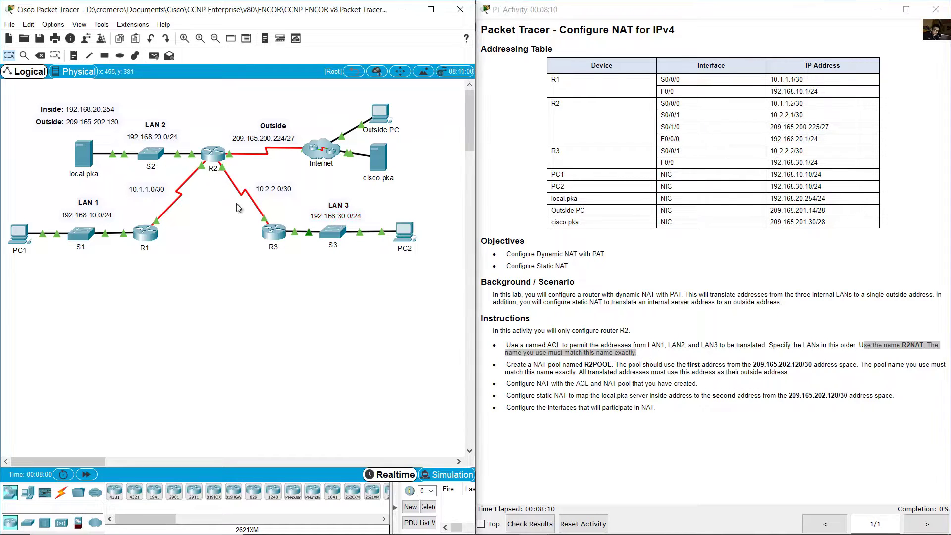
left_click(216, 159)
left_click_drag(421, 114, 113, 244)
left_click(93, 263)
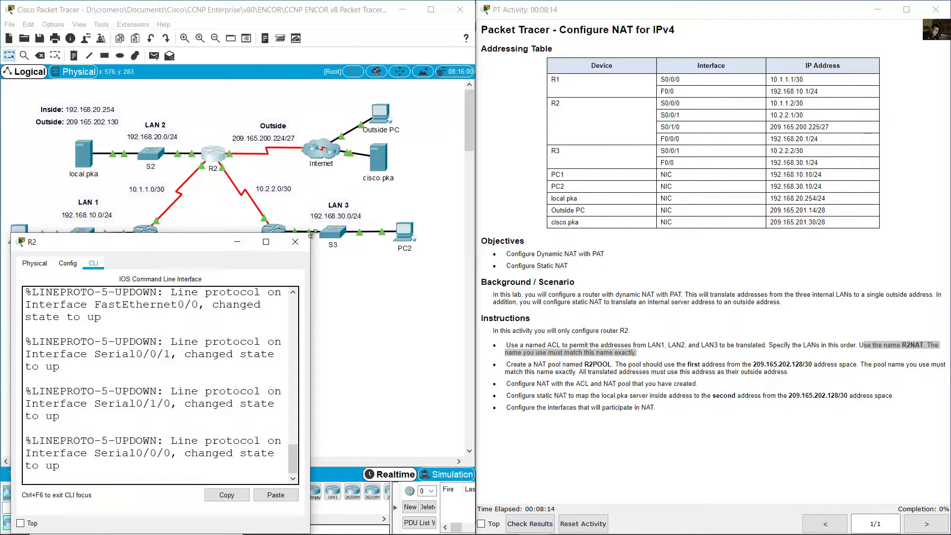
left_click_drag(321, 237, 354, 239)
left_click_drag(419, 249, 517, 250)
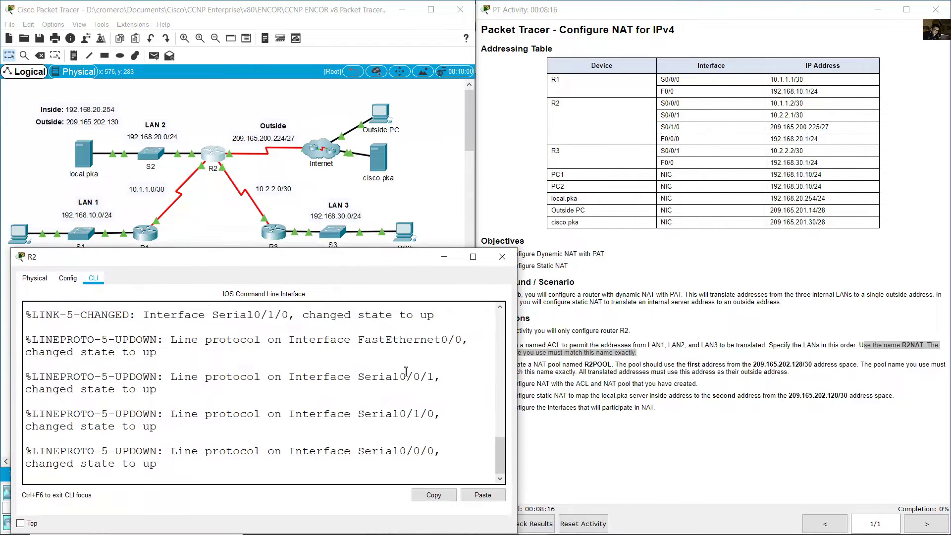
Enter privileged mode on R2 and start global configuration mode with "conf term"
key("Return")
type("en")
key("Return")
type("conf")
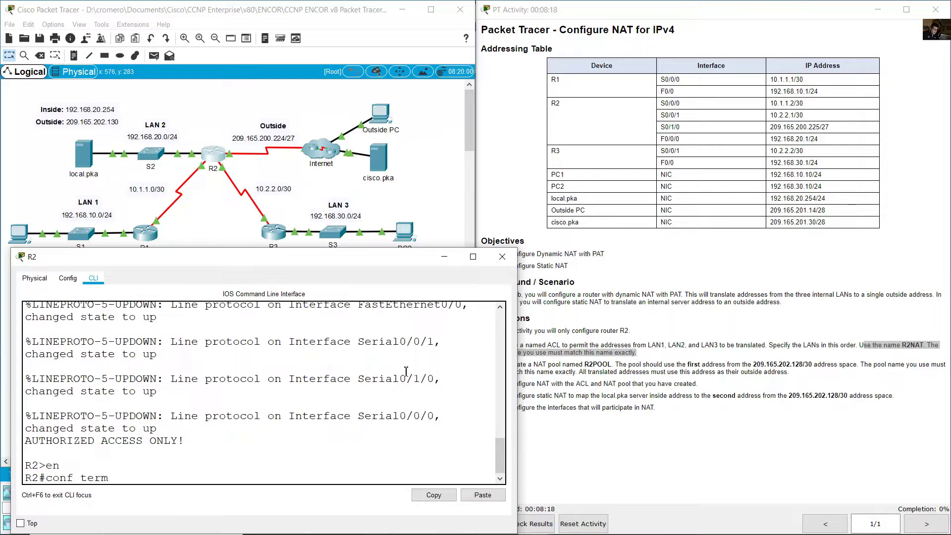
type(" term")
key("Return")
Create the standard named access list R2NAT on R2 with "ip access-list standard R2NAT"
left_click(544, 354)
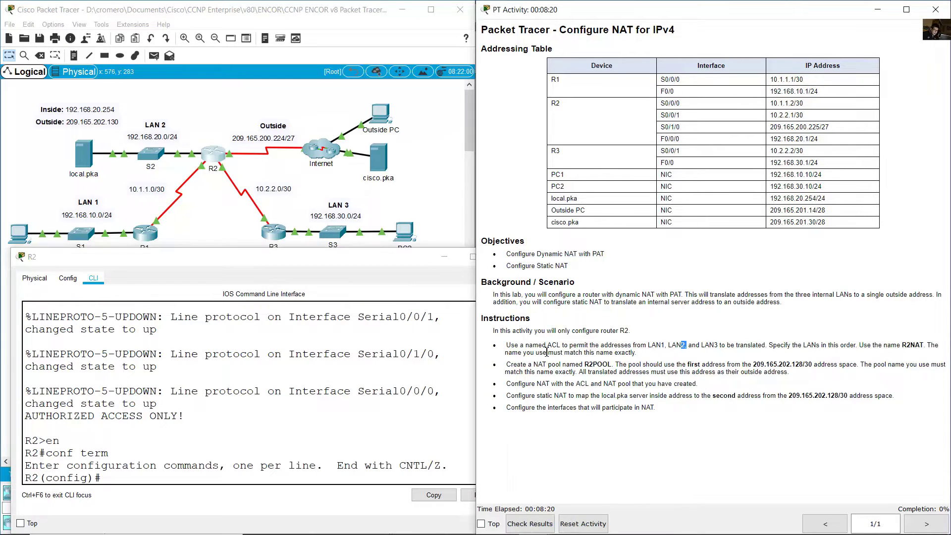
left_click_drag(524, 345, 561, 343)
left_click(381, 426)
type("ip access-list standard")
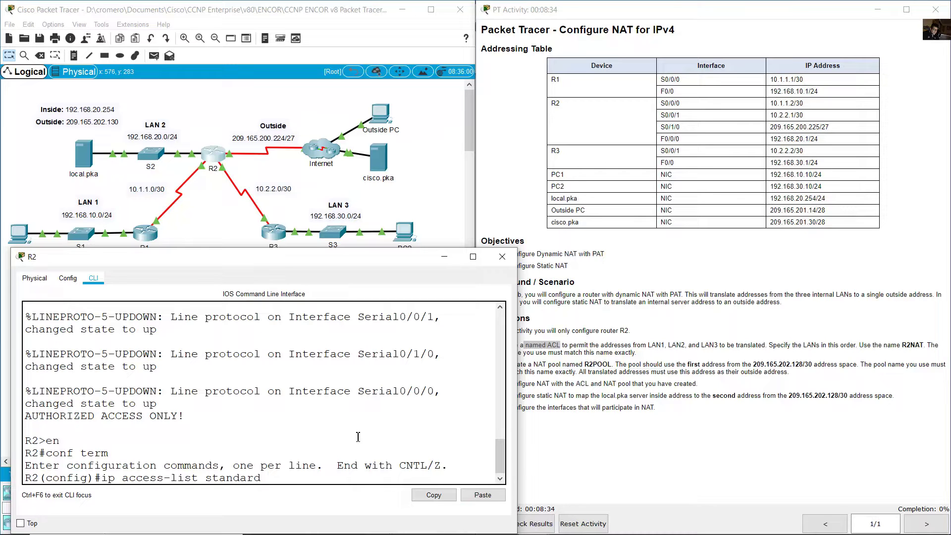
left_click(813, 366)
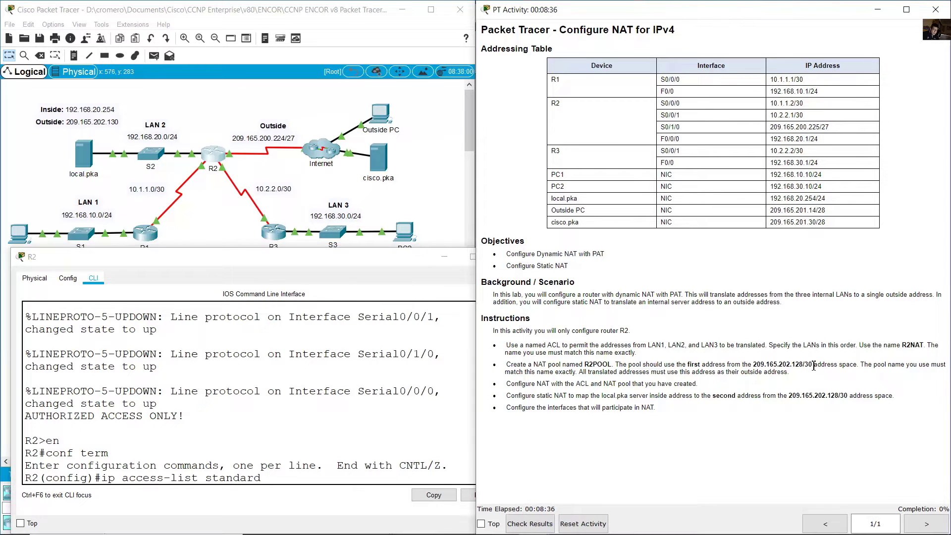
double_click(912, 345)
left_click(344, 410)
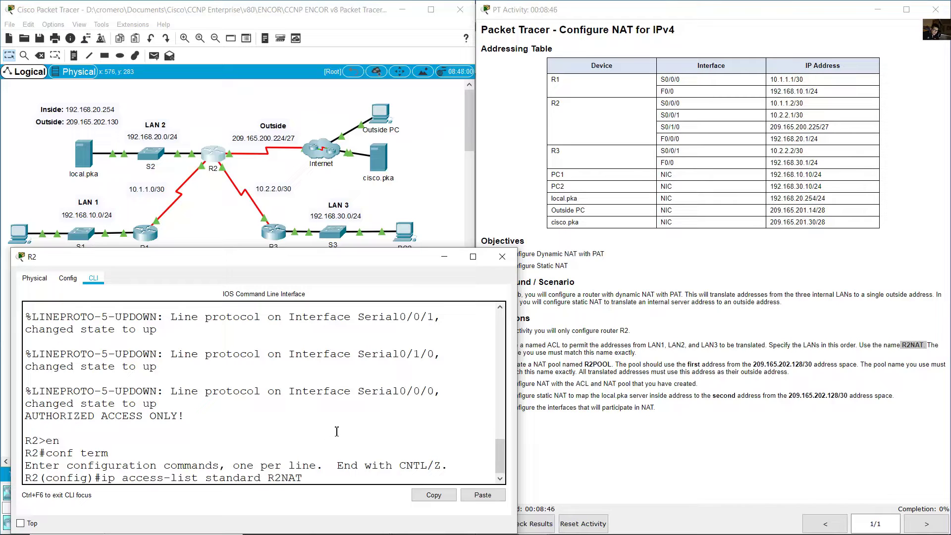
key("Return")
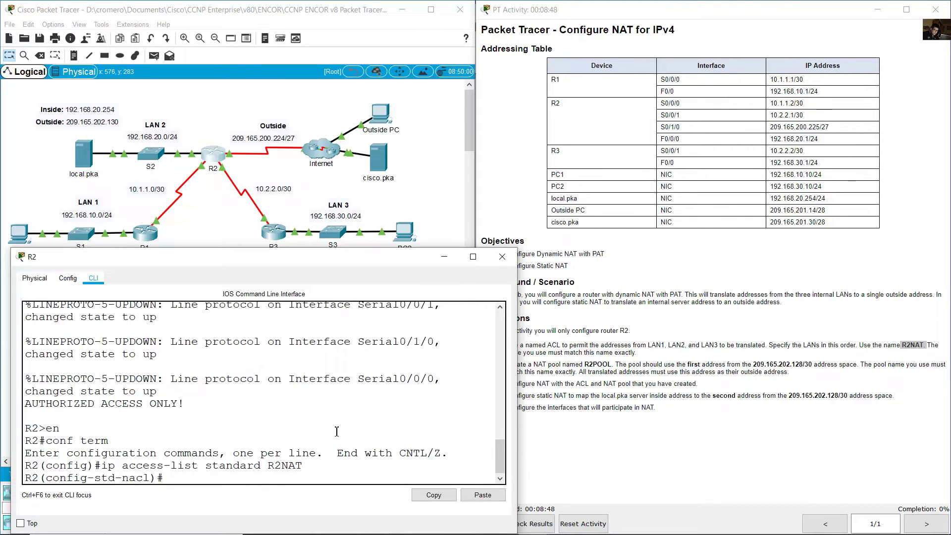
Check the required LAN order and permit LAN 1 in the R2NAT list with "permit 192.168.10.0 0.0.0.255"
left_click(683, 350)
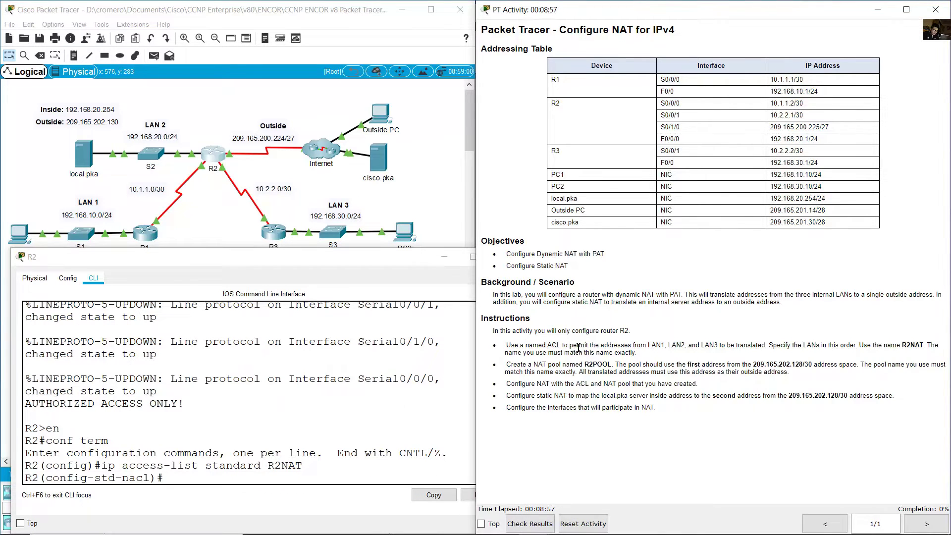
left_click_drag(578, 348, 725, 346)
left_click_drag(812, 347, 846, 347)
left_click(99, 270)
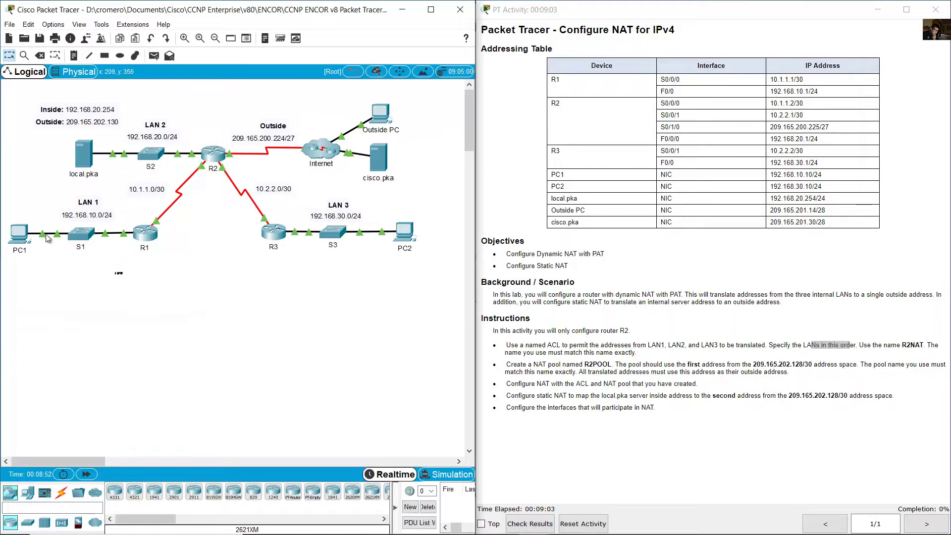
left_click_drag(100, 269, 31, 196)
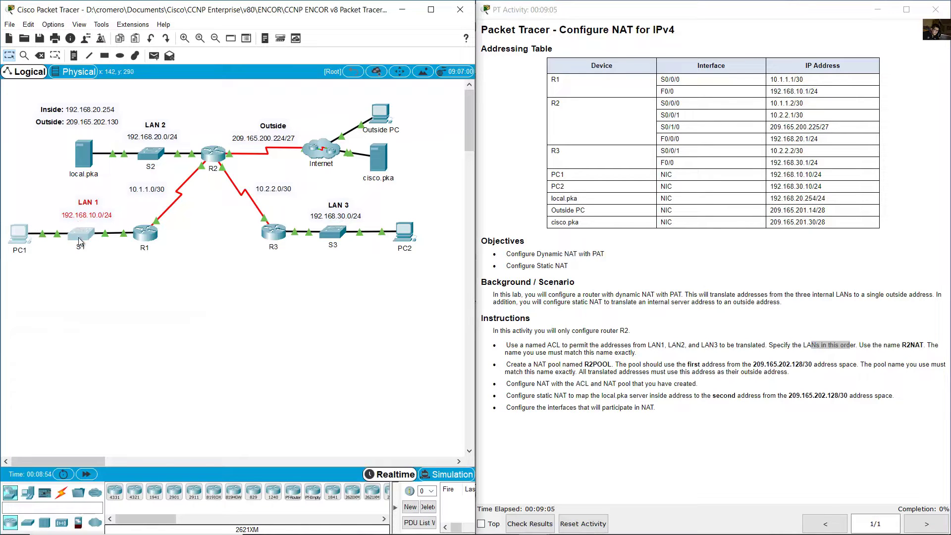
left_click(223, 153)
type("per")
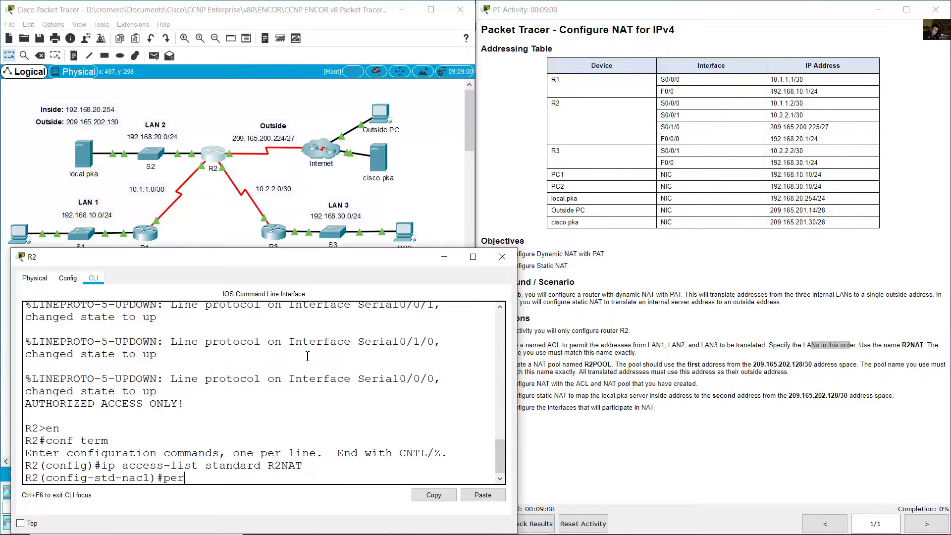
type("mit 192.168.10.0 0.0.0.255")
key("Return")
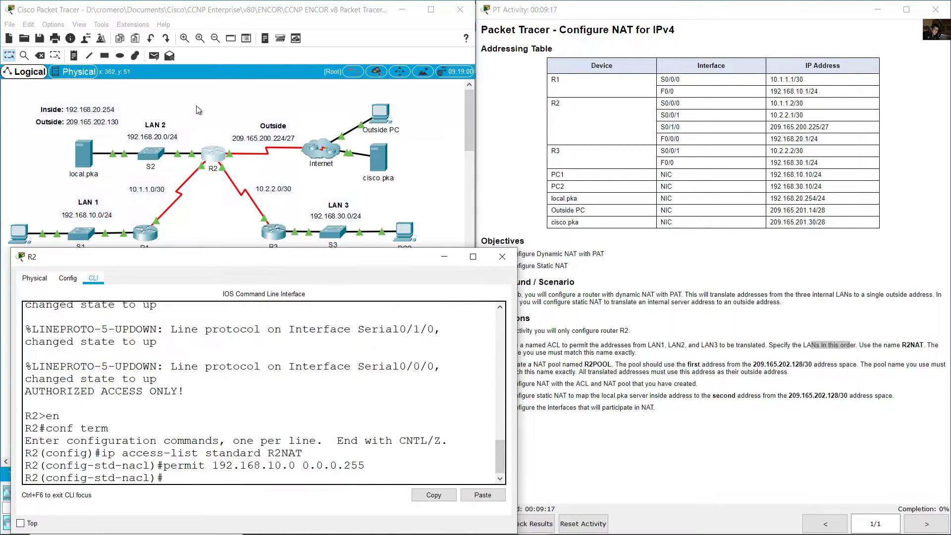
Reuse the previous permit command to add LAN 2 to the R2NAT list as "permit 192.168.20.0 0.0.0.255"
left_click_drag(195, 105, 123, 145)
left_click(500, 387)
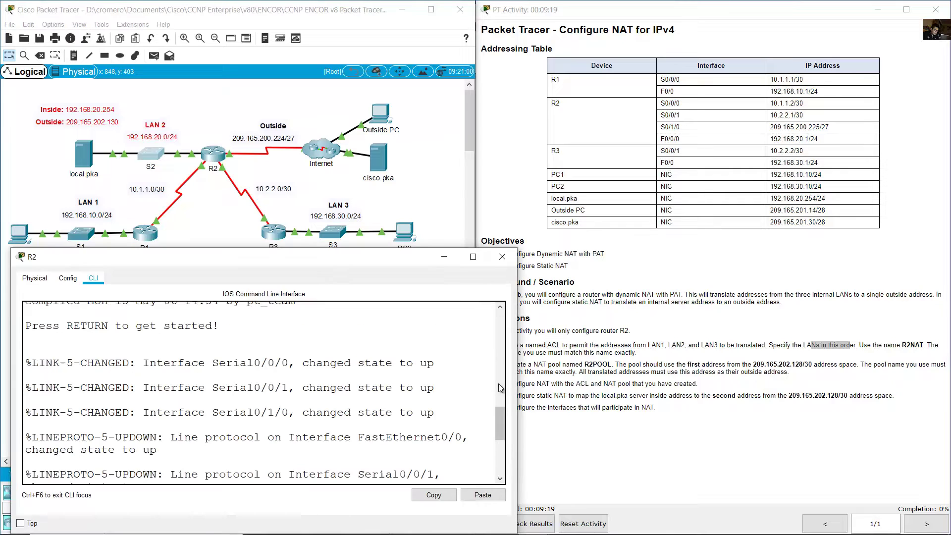
scroll(453, 432, "down", 5)
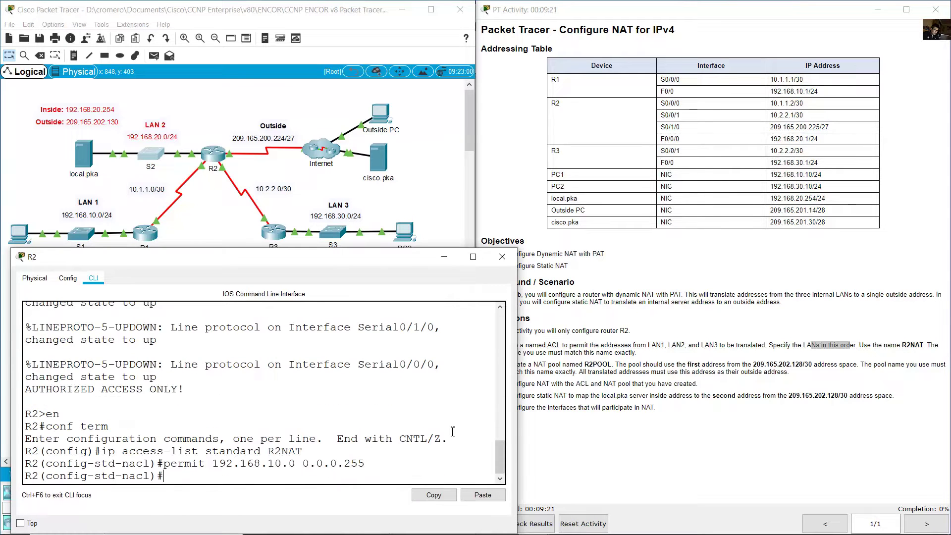
key("Up")
key("Left")
key("Left")
key("Left")
key("Left")
key("Left")
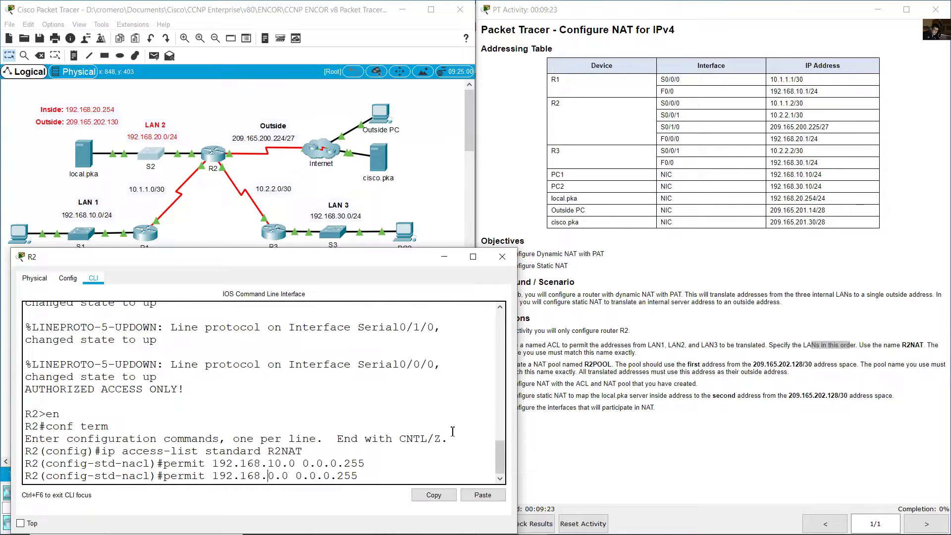
key("Return")
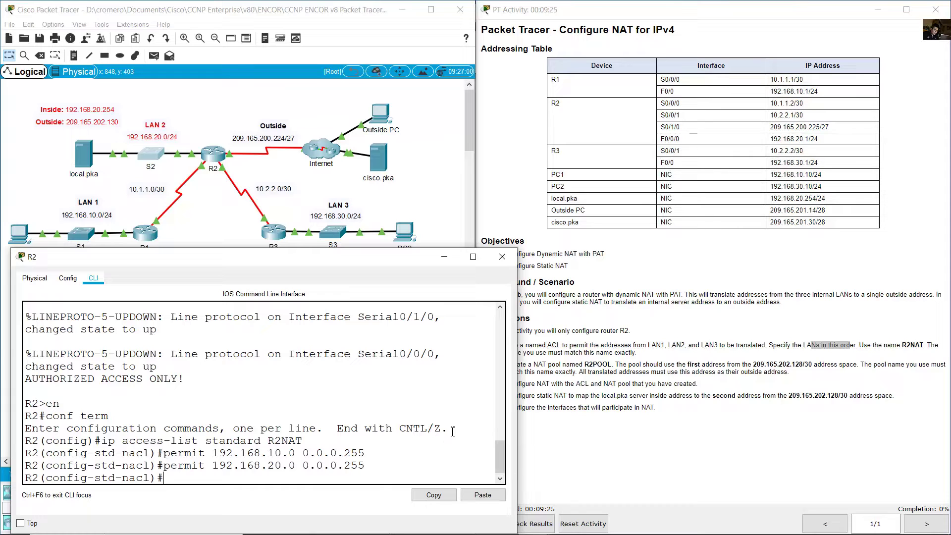
Reuse the previous permit command to add LAN 3 to the R2NAT list as "permit 192.168.30.0 0.0.0.255"
key("Up")
key("Left")
key("Left")
key("Left")
key("Left")
key("Left")
key("Left")
key("Left")
key("Left")
key("Left")
key("Left")
key("Left")
key("Left")
key("Left")
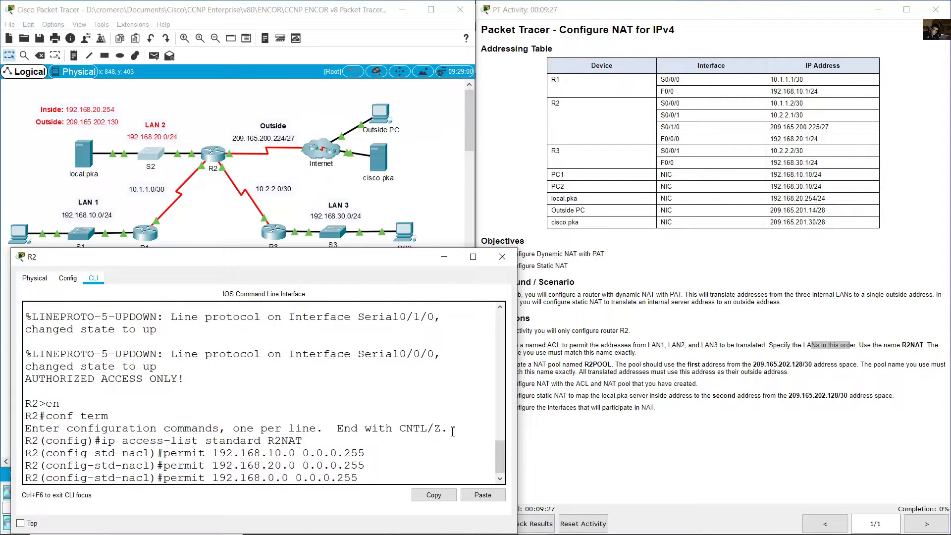
key("BackSpace")
type("3")
key("Return")
Exit the access list, check the pool instruction, and begin the NAT pool command as "ip nat pool R2POOL 209.165.202.129"
left_click(574, 358)
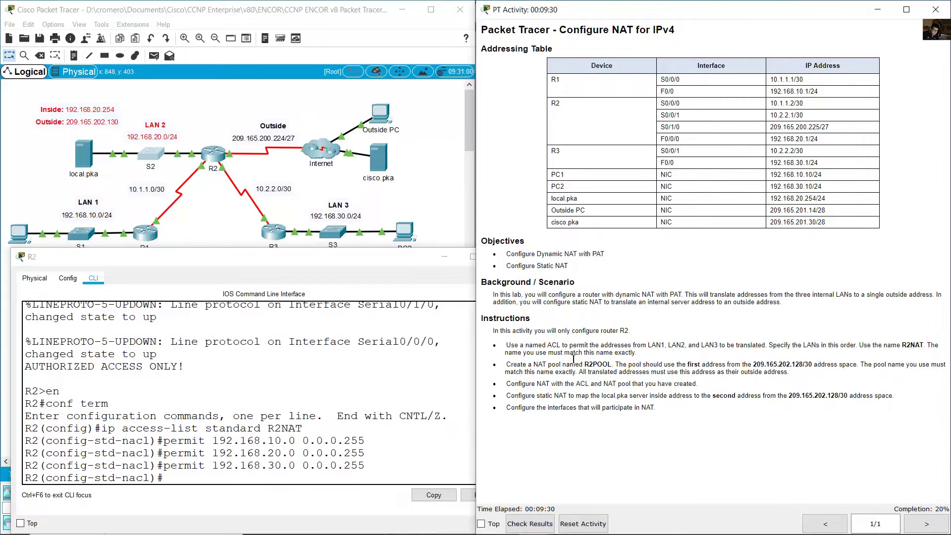
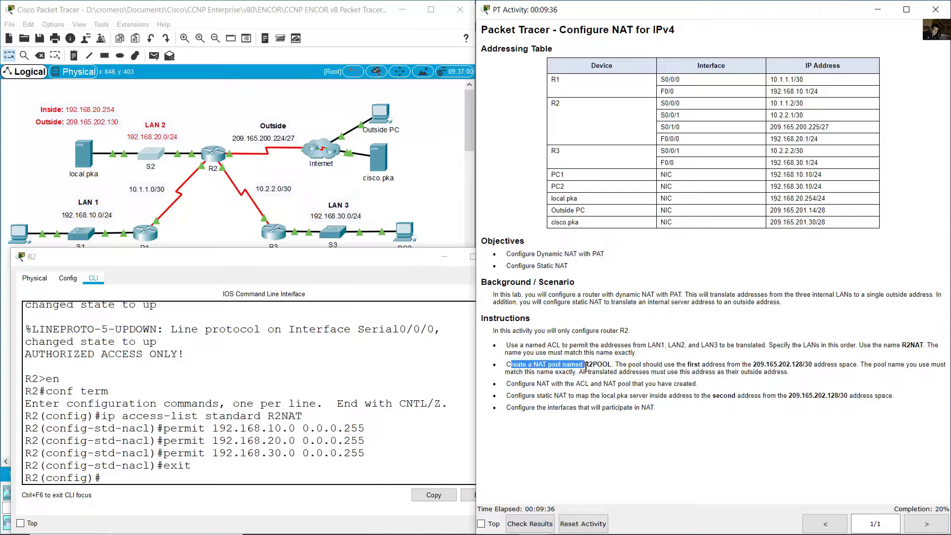
left_click(251, 421)
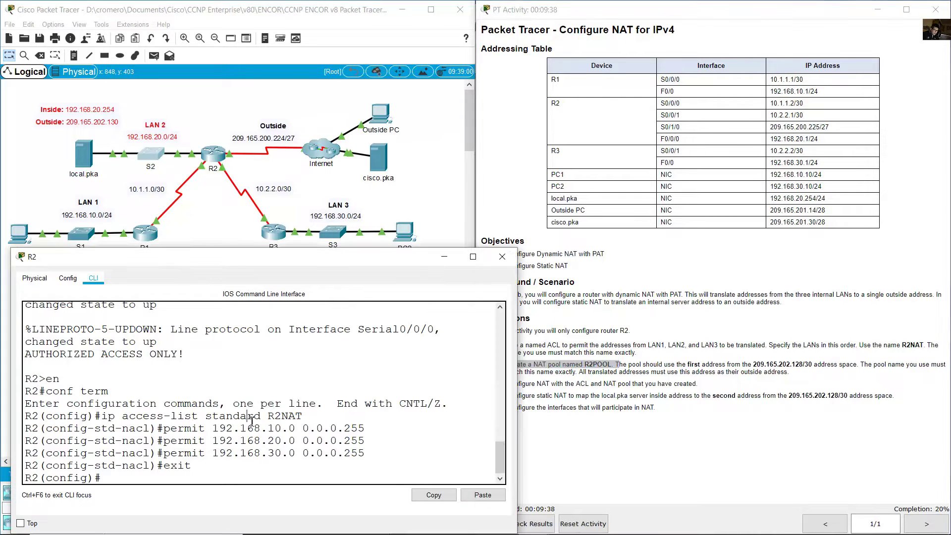
type("ip nat pool R2POOL")
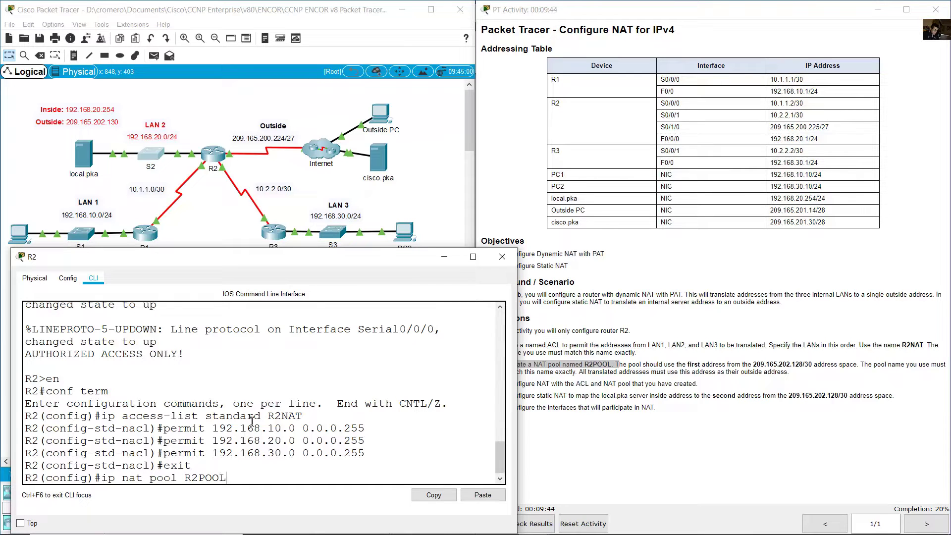
left_click(510, 385)
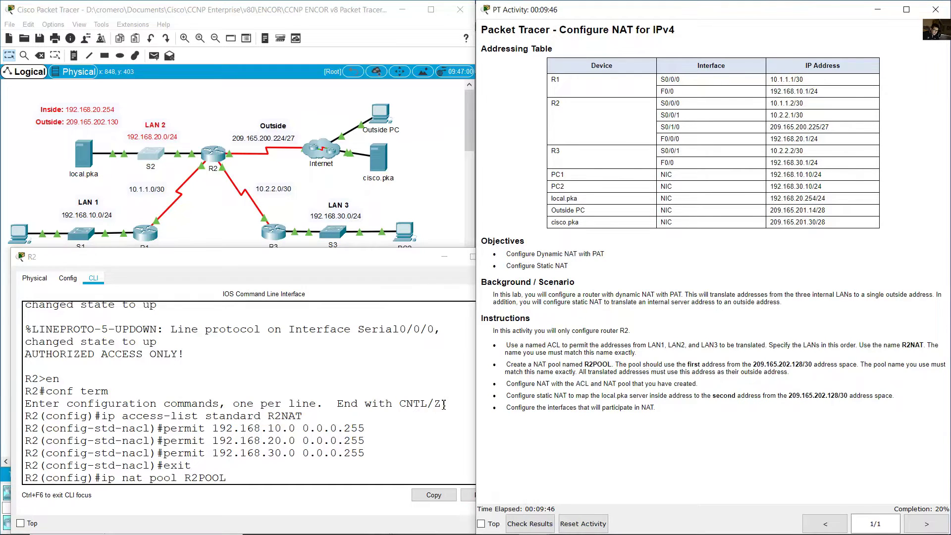
left_click_drag(623, 365, 858, 365)
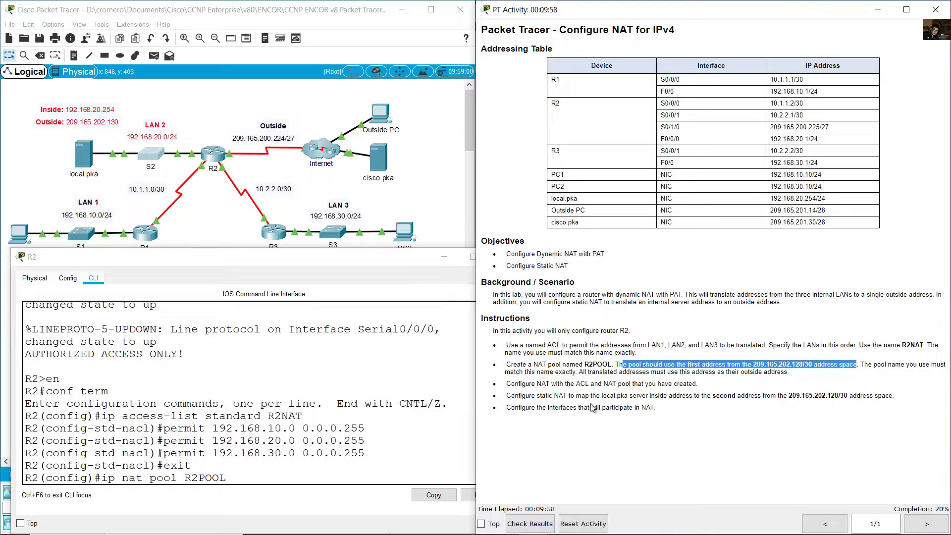
left_click(318, 476)
type("2")
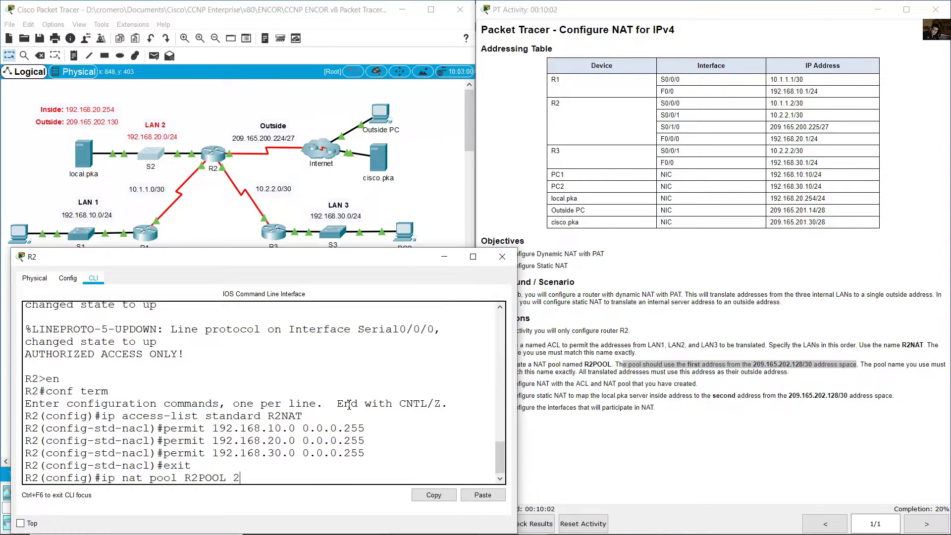
type("09.165.202.128")
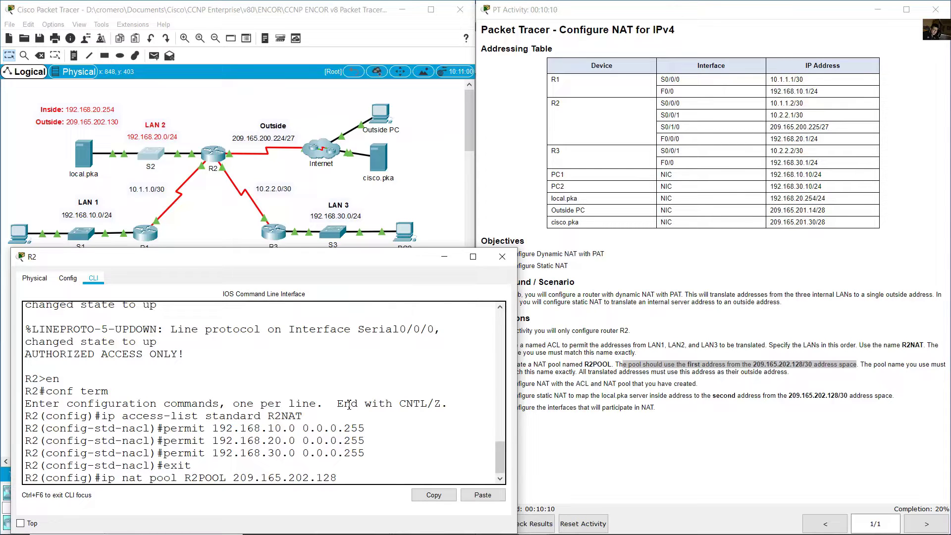
key("BackSpace")
Review the pool instruction for the prefix length, the exact pool name and the outside address rule, comparing the name with the entered command
double_click(805, 364)
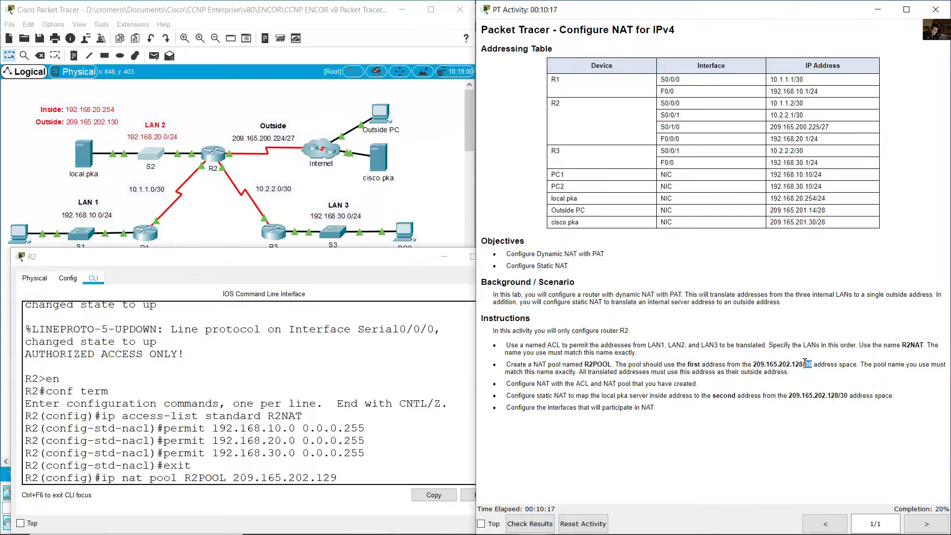
left_click_drag(796, 365, 946, 366)
left_click(822, 368)
left_click(860, 376)
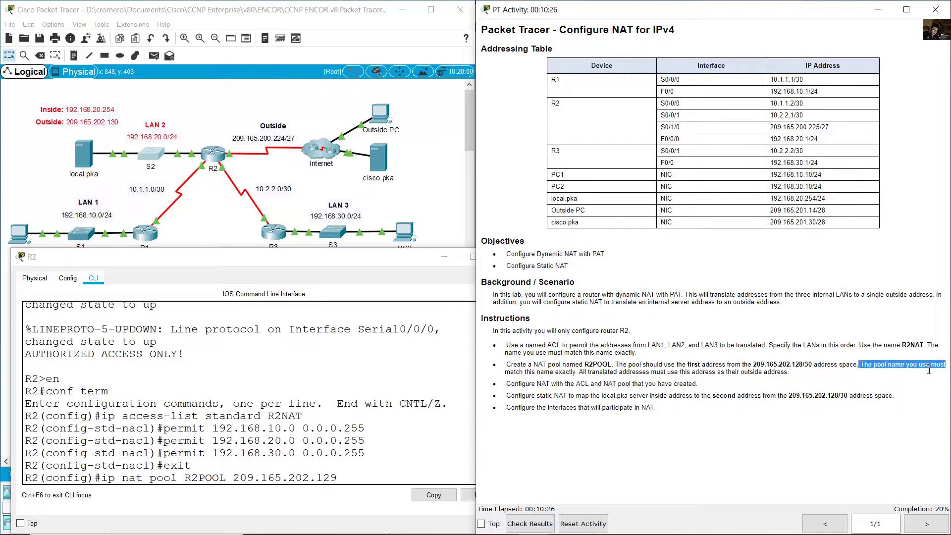
left_click(845, 368)
left_click_drag(873, 363, 611, 366)
left_click(599, 370)
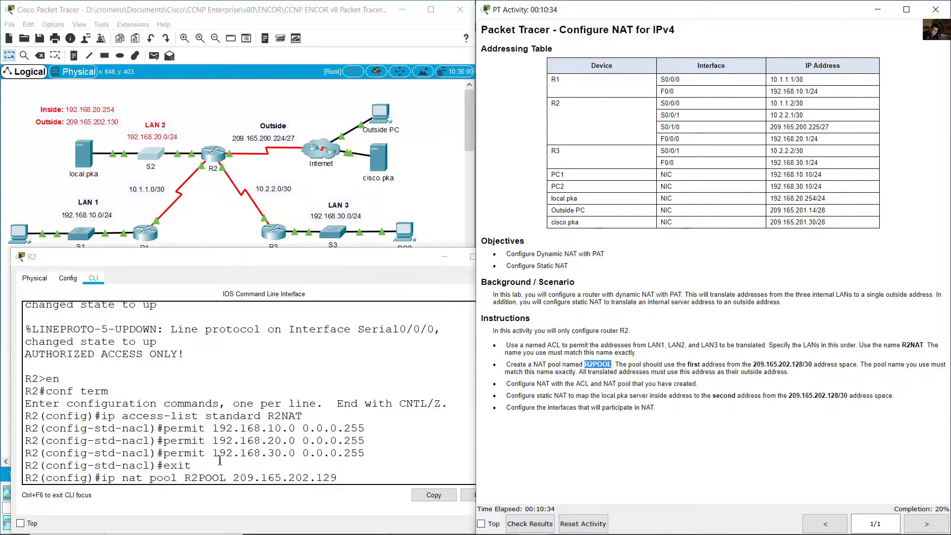
left_click_drag(191, 481, 218, 478)
left_click(660, 384)
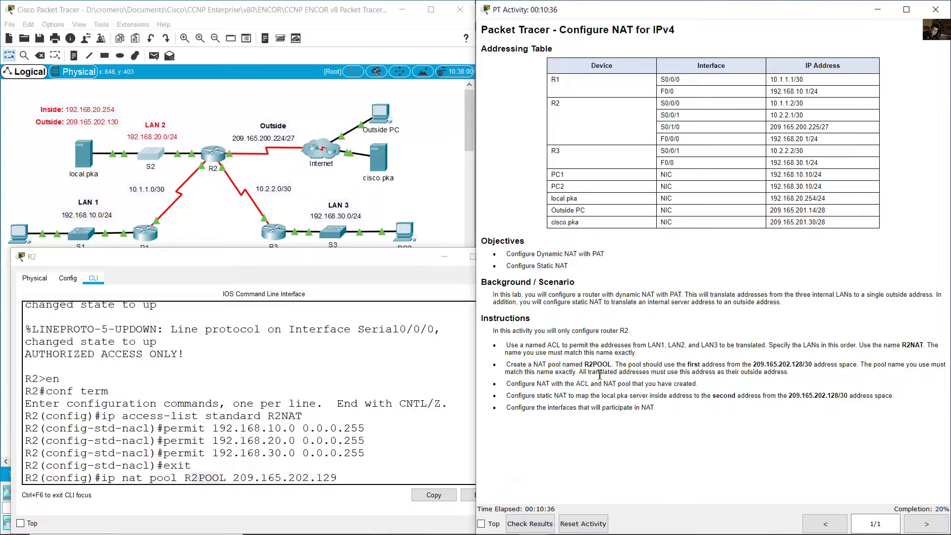
left_click_drag(578, 372, 795, 378)
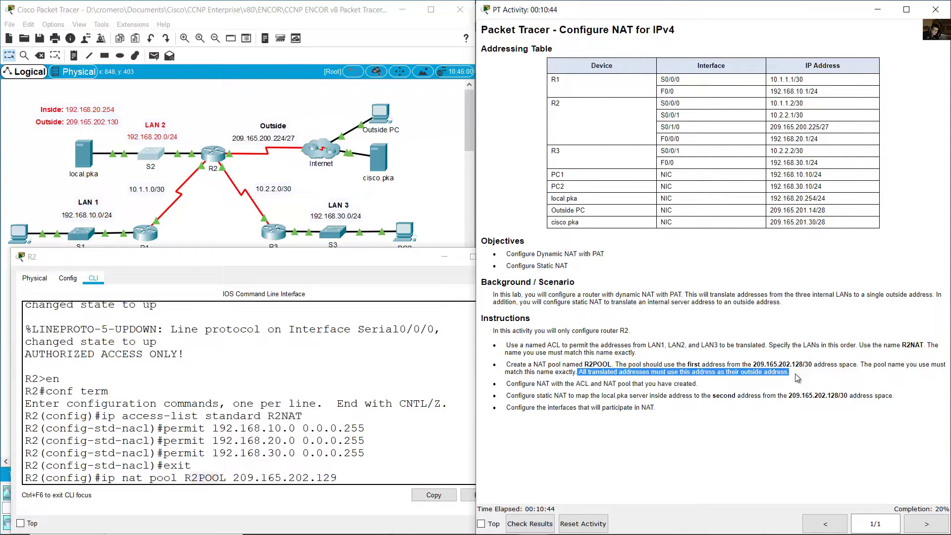
left_click(796, 378)
Add 209.165.202.129 as the end address of the R2POOL command and widen the R2 window
left_click(255, 447)
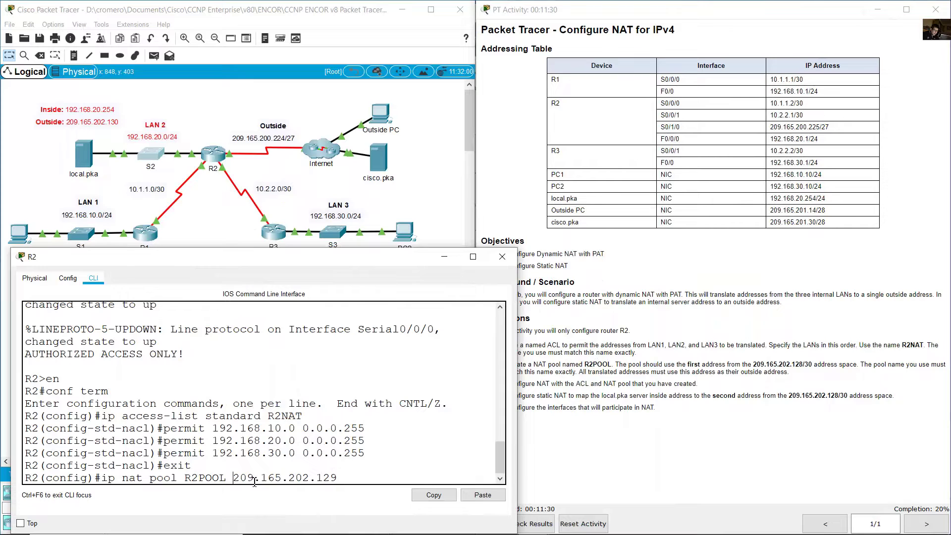
left_click_drag(254, 481, 340, 479)
left_click(374, 475)
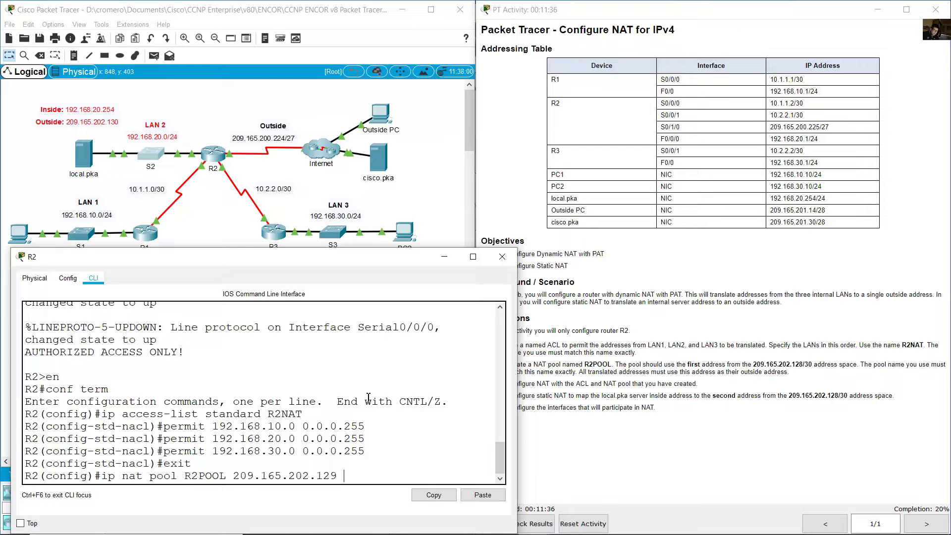
type("209.165.202.129")
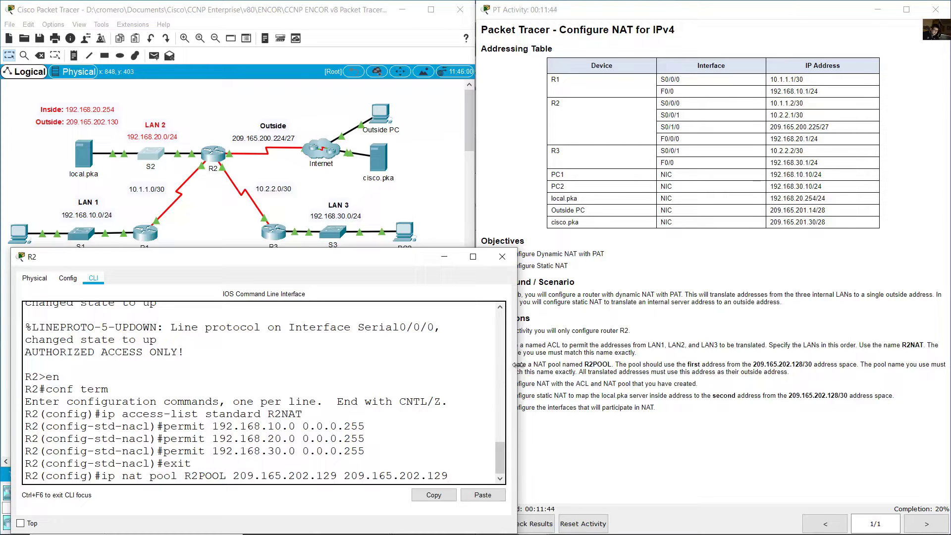
left_click_drag(517, 367, 762, 355)
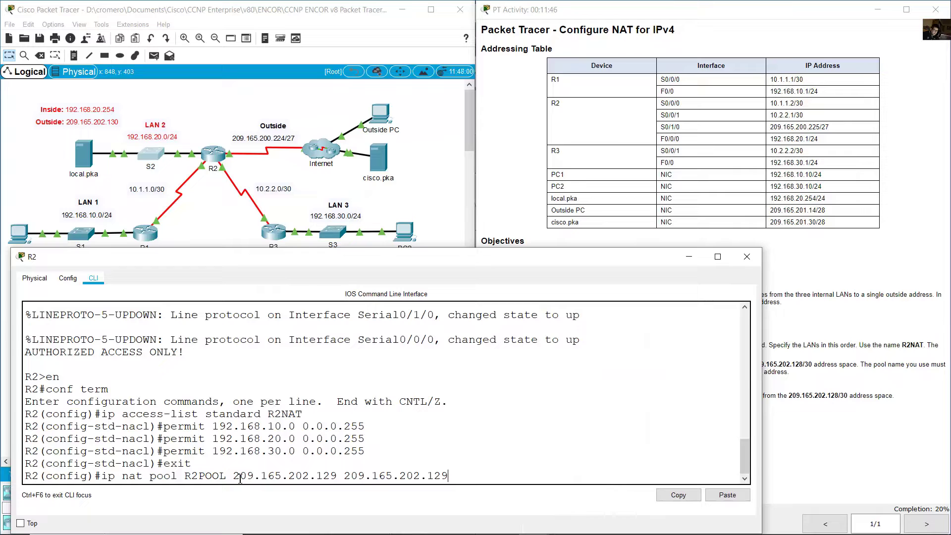
Check the pool's prefix length and complete the R2POOL command with "netmask 255.255.255.252"
left_click_drag(235, 478, 451, 475)
left_click(522, 475)
type("netmask")
left_click(814, 381)
double_click(809, 364)
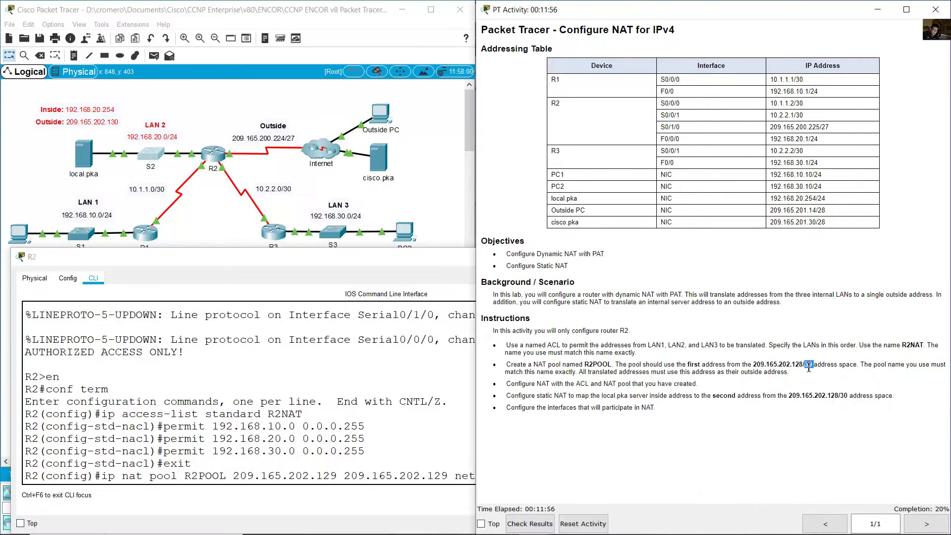
left_click(447, 421)
type("k ")
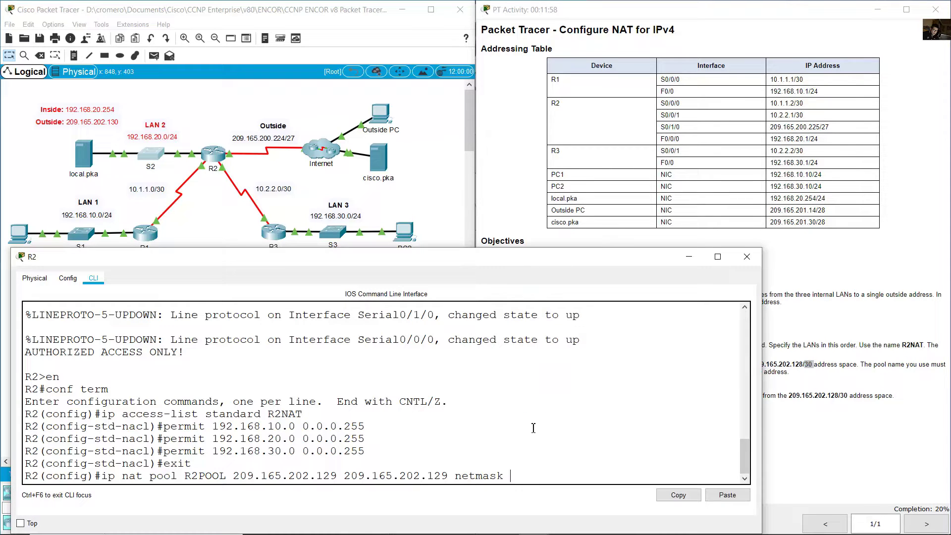
type("255.255.255.252")
key("Return")
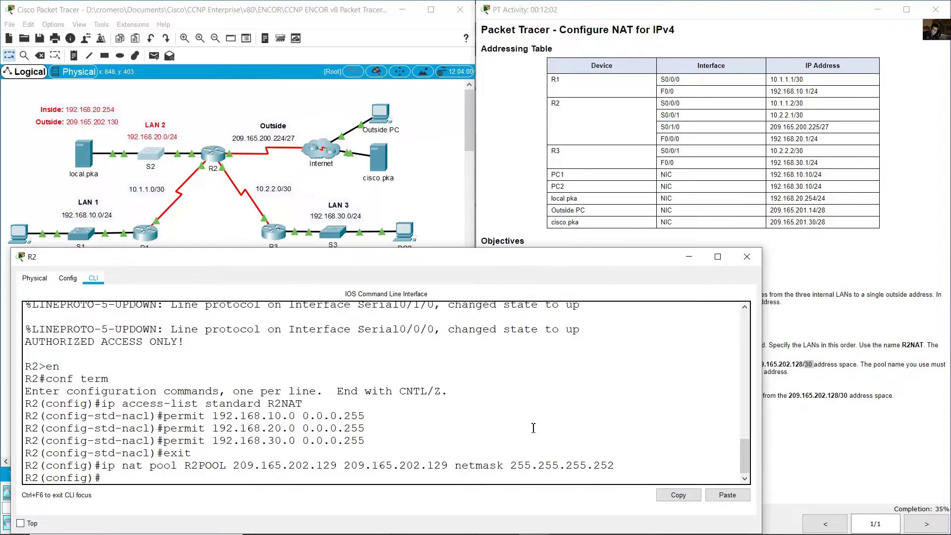
Read the instruction on combining the ACL and pool, and enter "ip nat inside source list R2NAT pool R2POOL" without submitting it
left_click(883, 377)
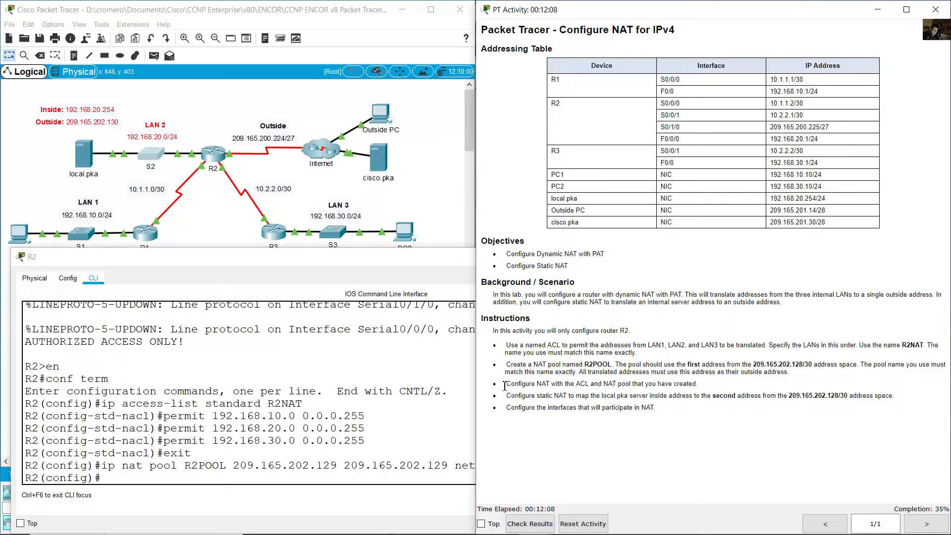
left_click_drag(504, 385, 710, 386)
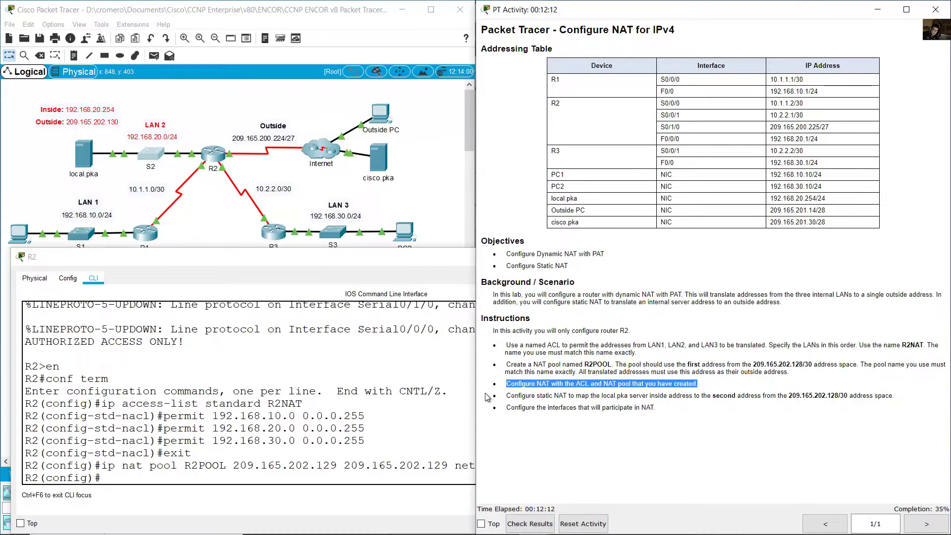
left_click(380, 378)
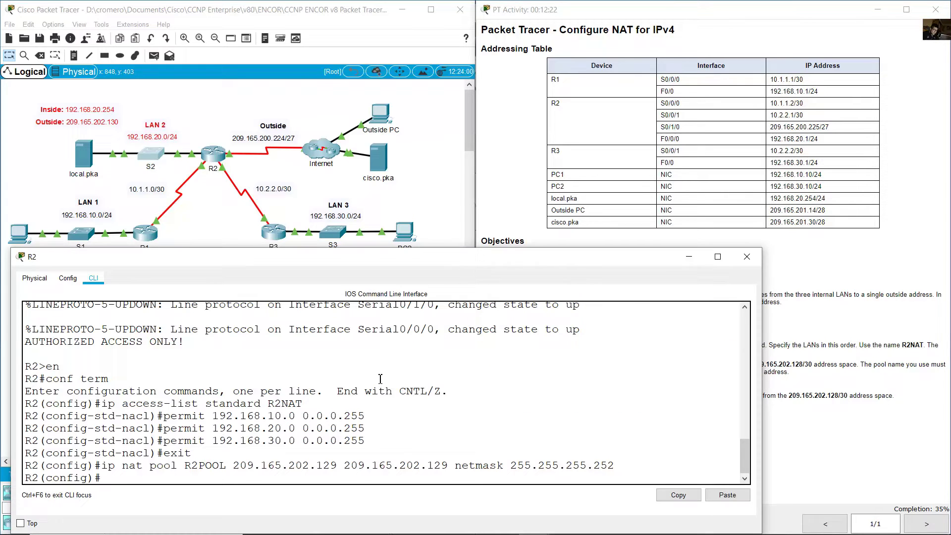
type("ip nat inside source list")
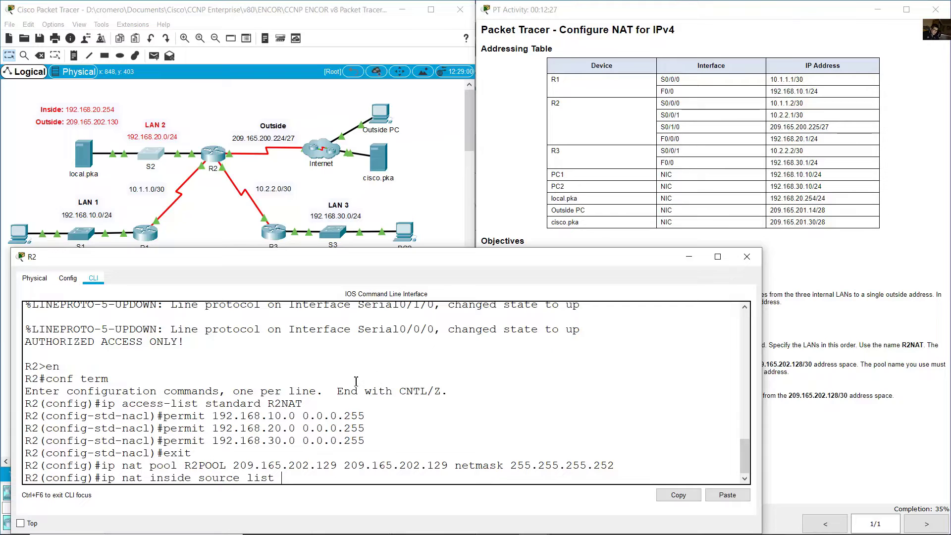
double_click(317, 404)
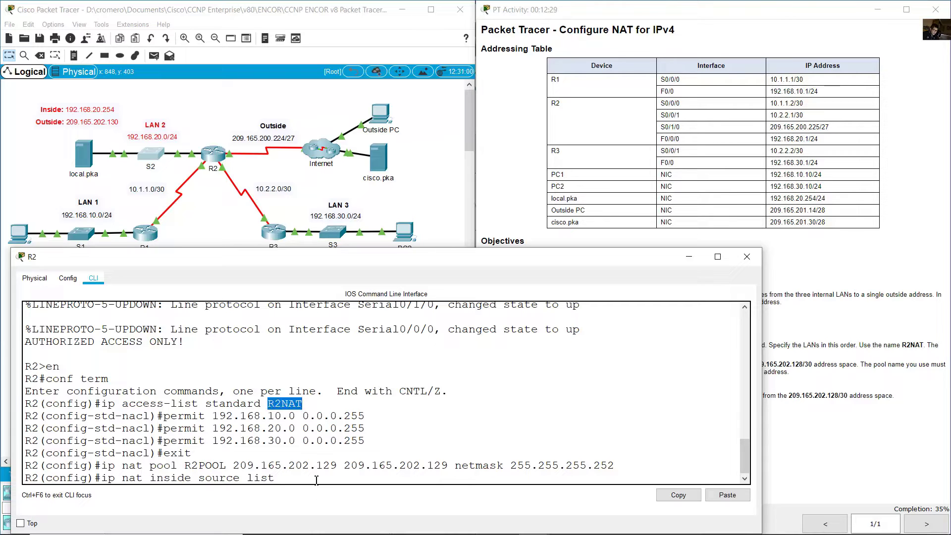
left_click(316, 479)
type("R2NAT")
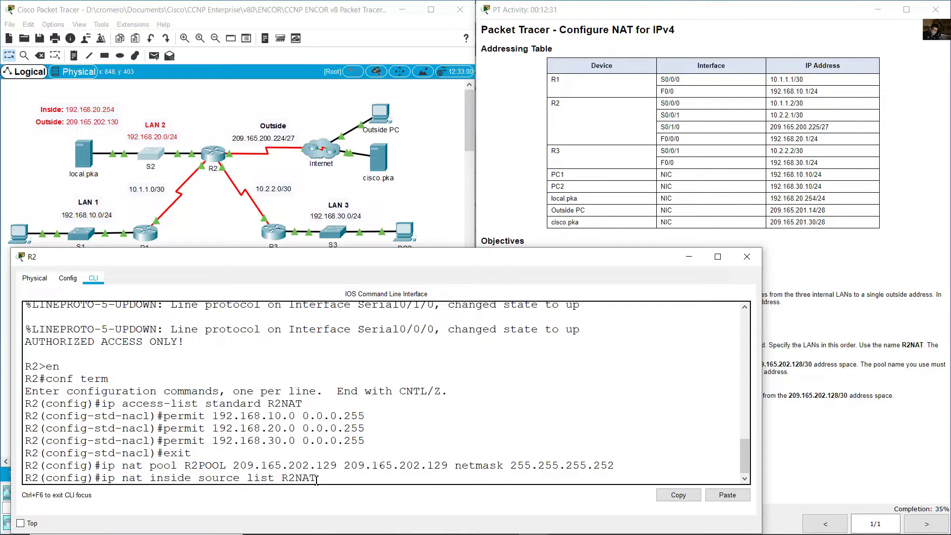
type(" pool")
left_click_drag(191, 464, 249, 463)
left_click(367, 478)
type("R2POOL")
Check the scenario's PAT requirement and finish the dynamic NAT command with the "overload" keyword
left_click(646, 211)
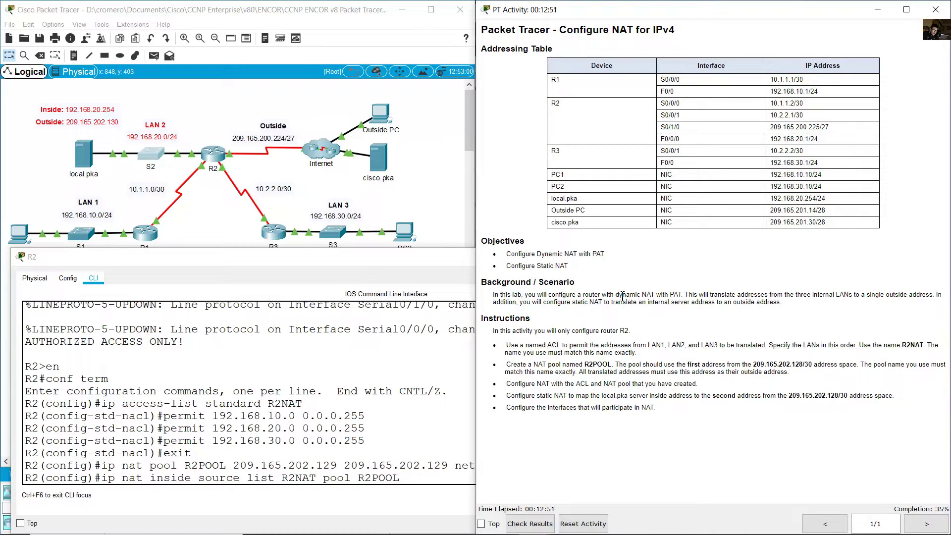
left_click_drag(622, 296, 686, 292)
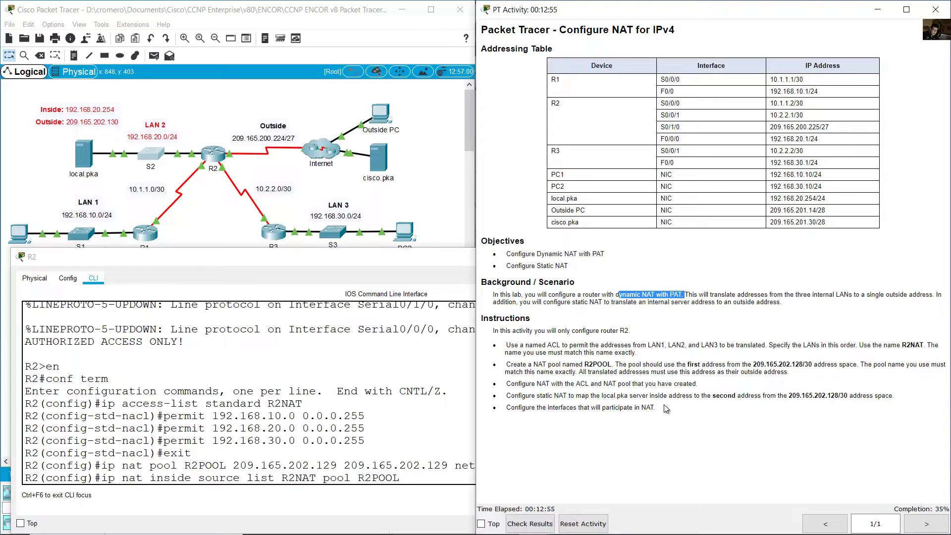
left_click(436, 480)
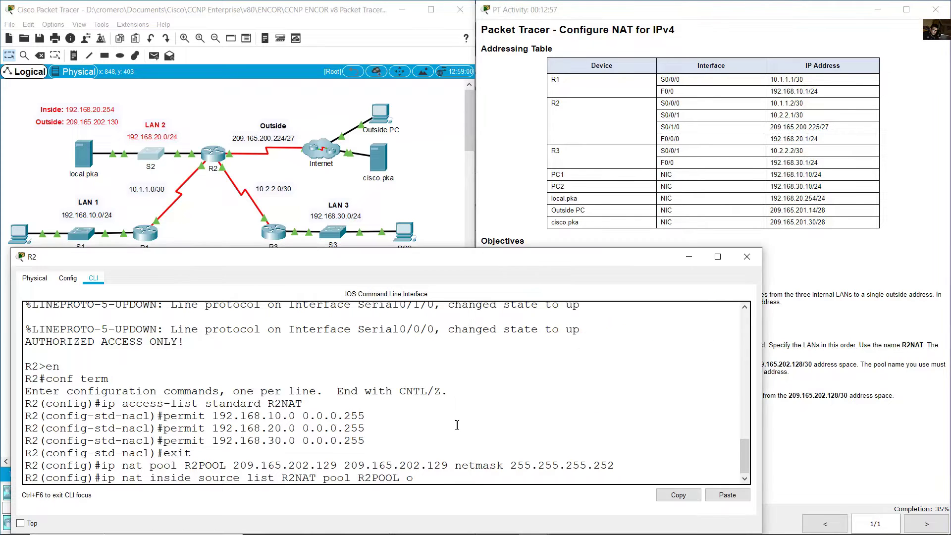
type("verload")
key("Return")
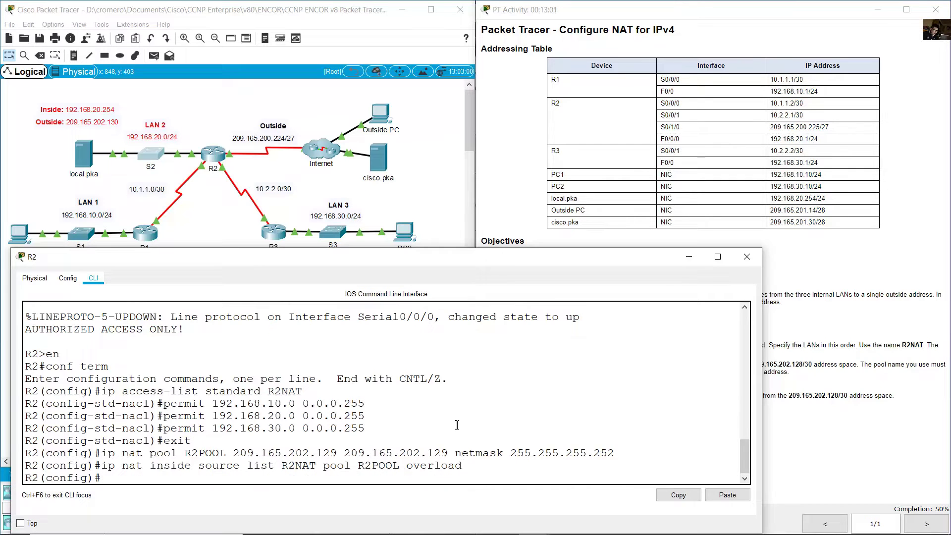
Read the static NAT instruction and look up the local.pka server's inside address in the topology
left_click(869, 371)
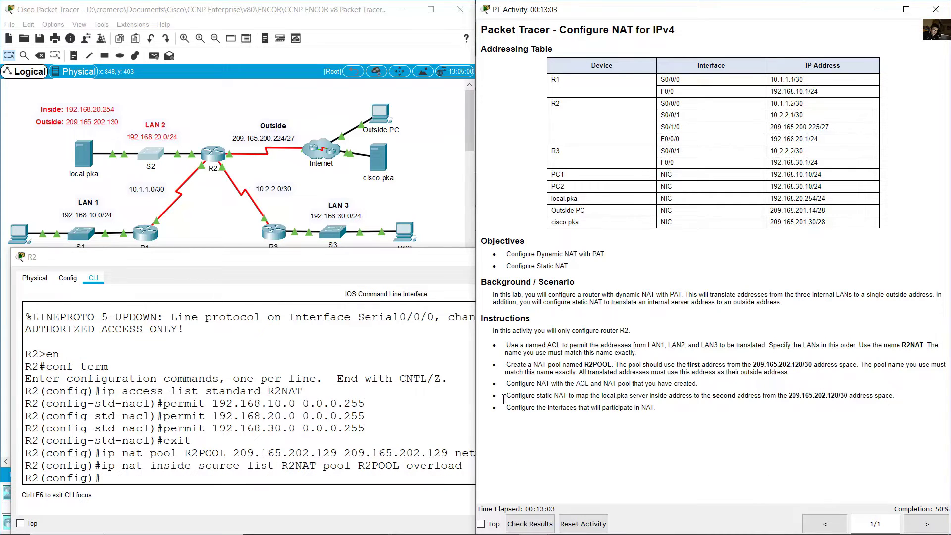
left_click_drag(503, 400, 894, 399)
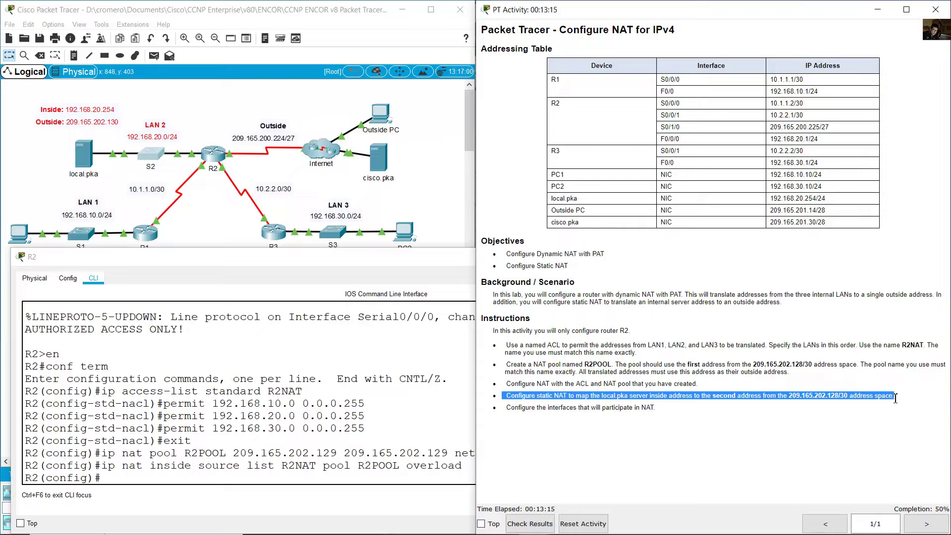
left_click(572, 383)
left_click_drag(519, 396, 685, 396)
left_click(50, 166)
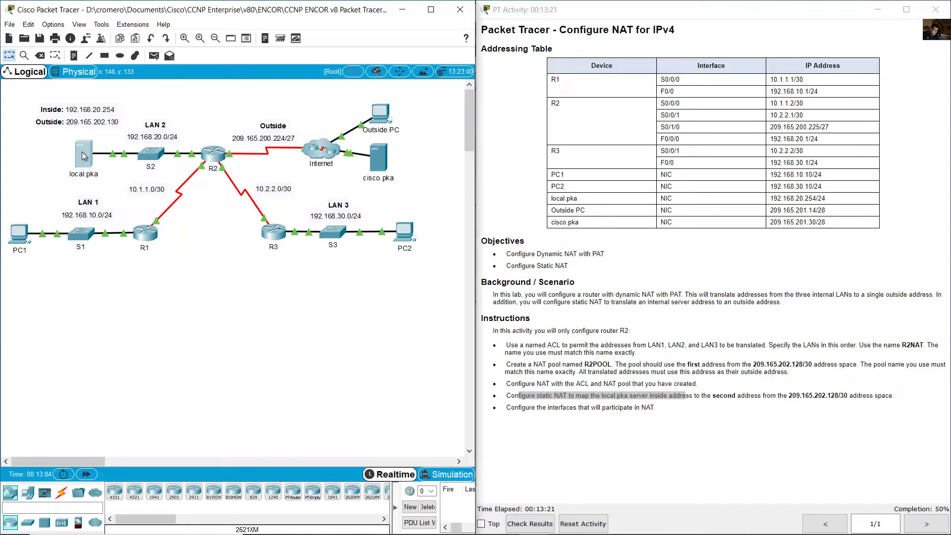
left_click_drag(134, 92, 37, 114)
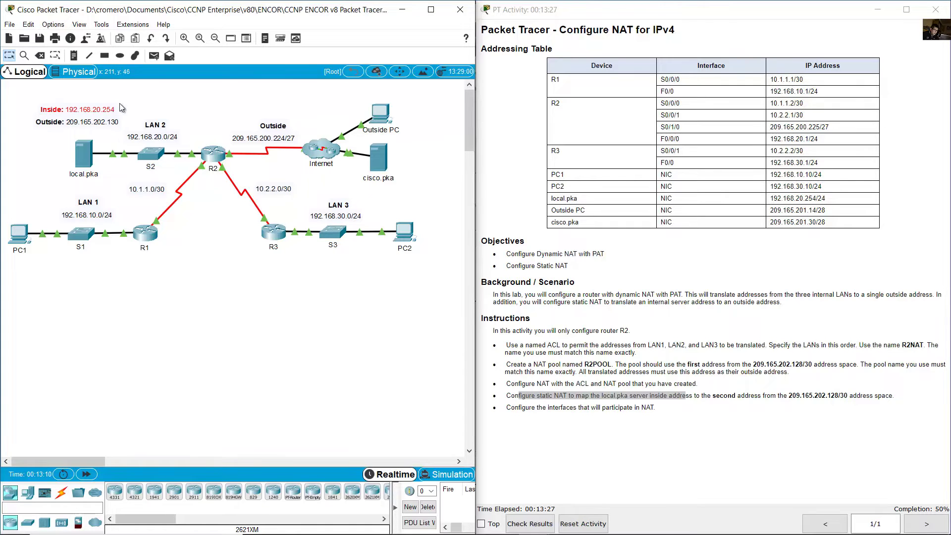
Look up the local.pka server's inside and outside addresses in the topology and compare them with the static NAT instruction's address space
left_click_drag(139, 94, 121, 132)
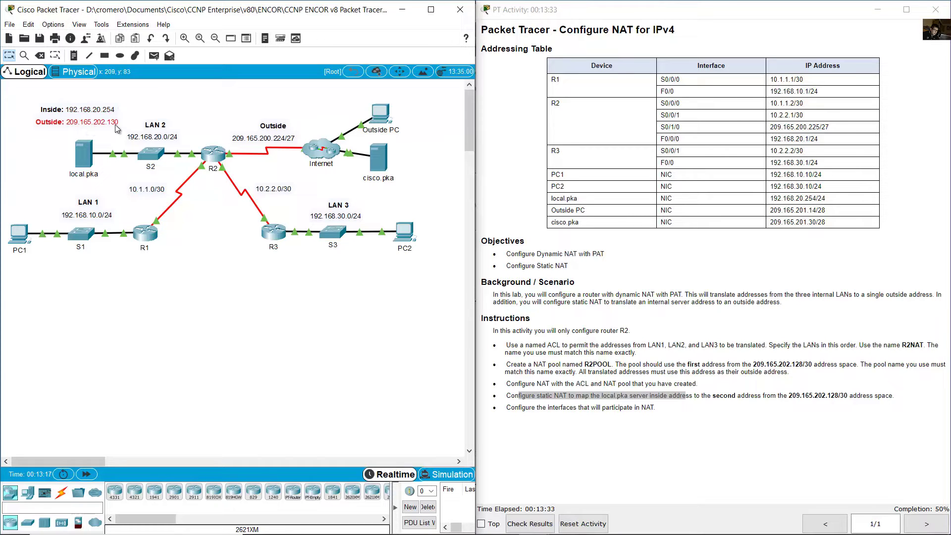
left_click_drag(116, 137, 96, 131)
left_click(766, 397)
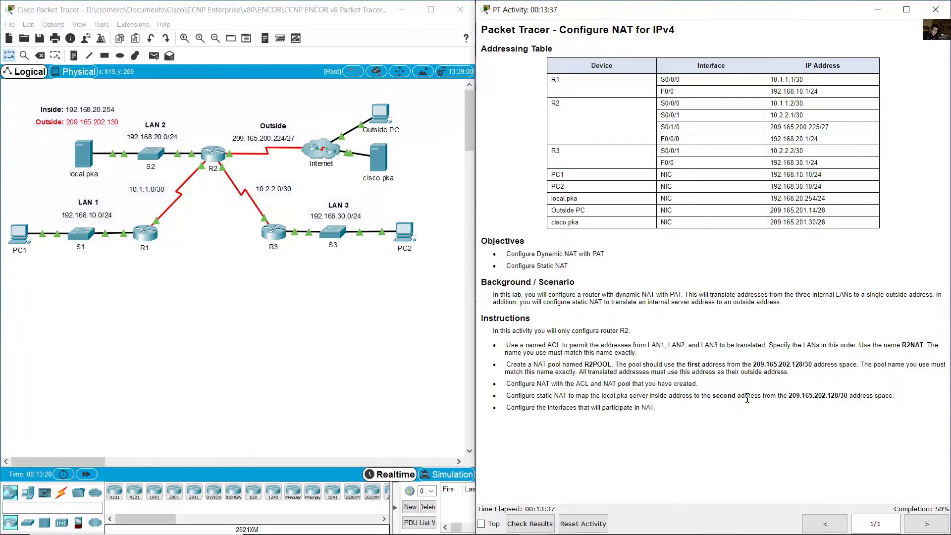
left_click_drag(704, 396, 844, 398)
left_click_drag(115, 132, 30, 118)
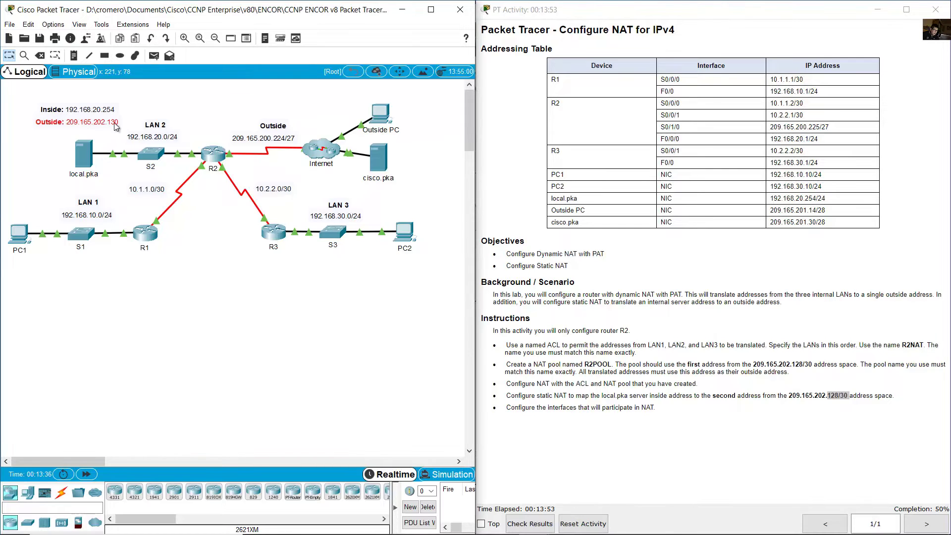
Map the local.pka server statically on R2 with "ip nat inside source static 192.168.20.254 209.165.202.130"
left_click(213, 154)
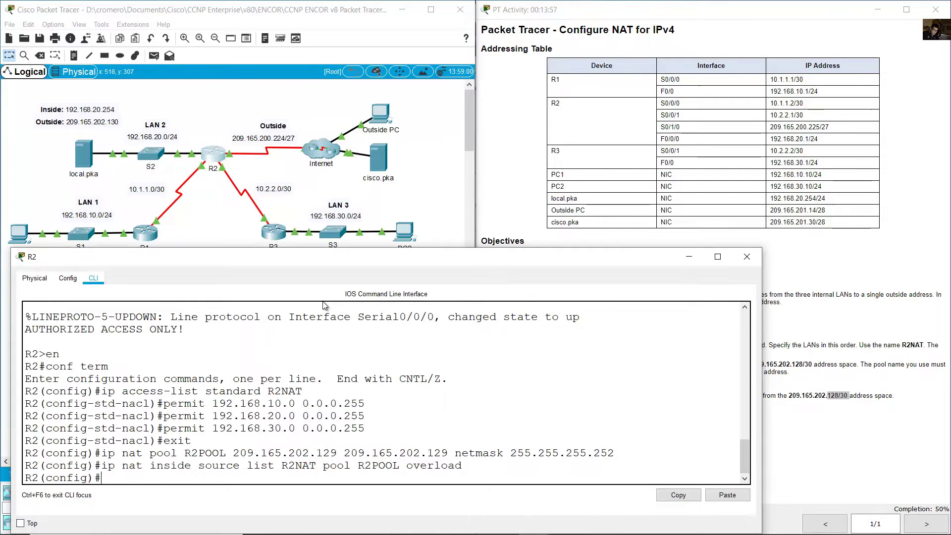
type("ip nat inside")
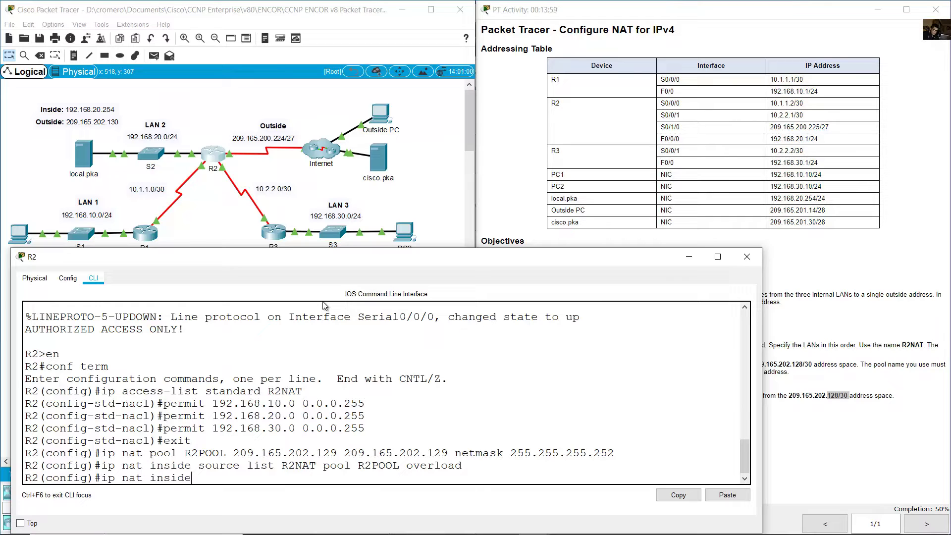
type(" source static 192.168.20.254")
key("Left")
key("Left")
key("Left")
key("Left")
key("Left")
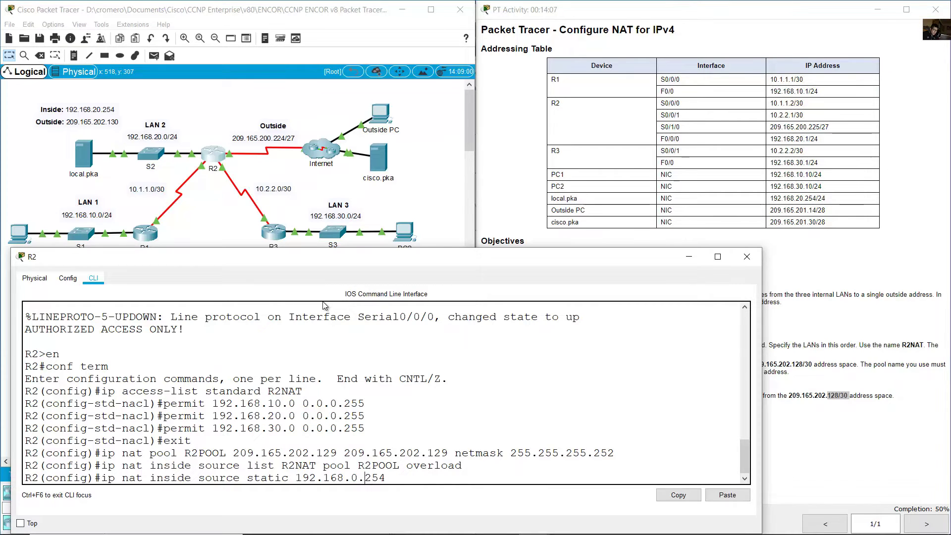
type("254 209")
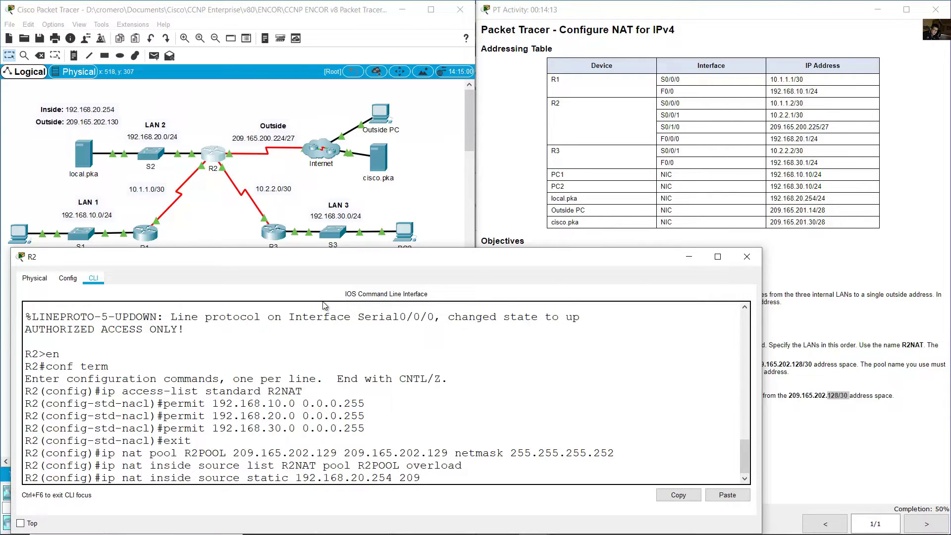
type(".165.202.130")
key("Return")
Read the instruction on interfaces participating in NAT and enter R2's interface configuration mode with "int s0/1/0"
left_click(822, 357)
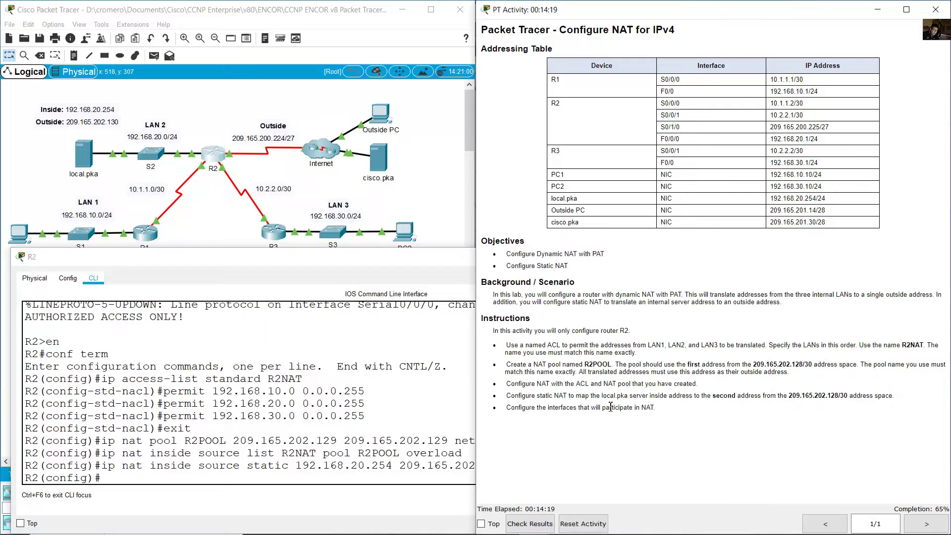
left_click_drag(525, 409, 659, 409)
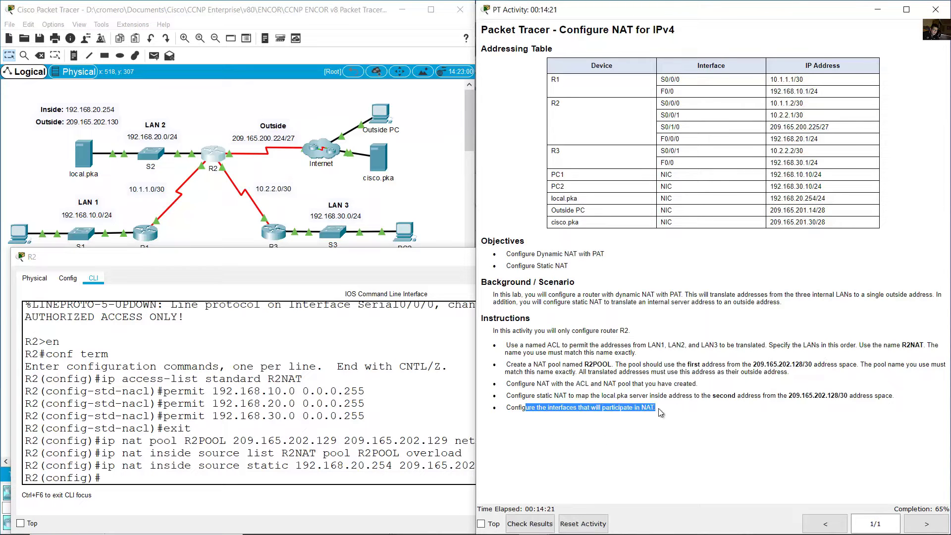
left_click(218, 151)
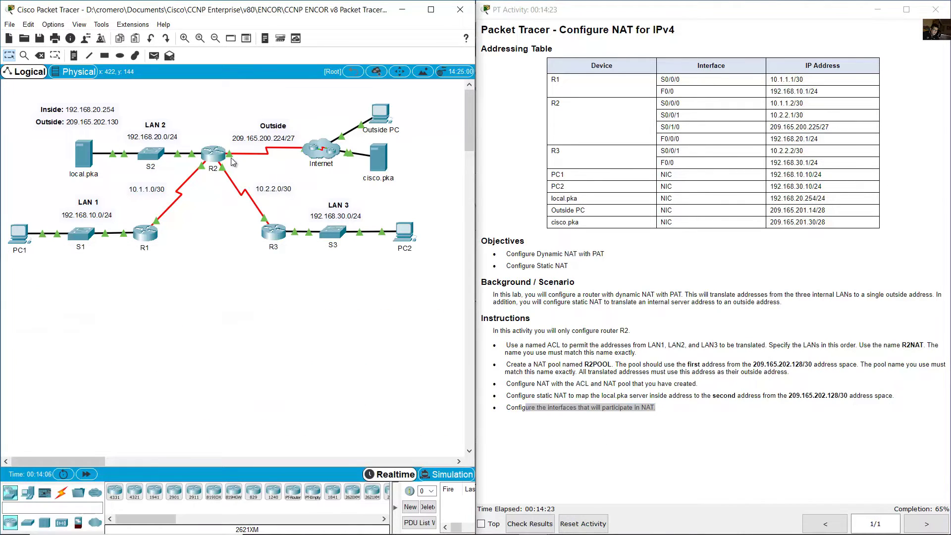
type("int s")
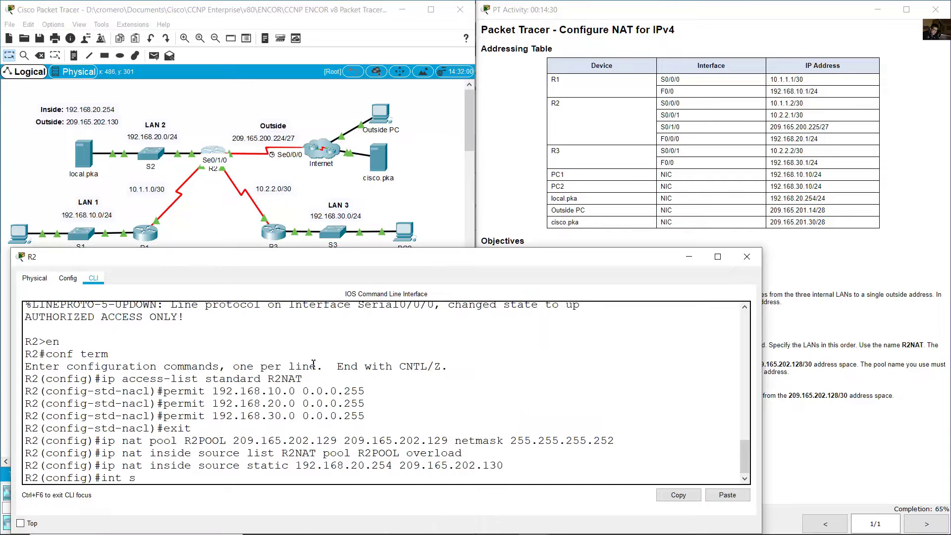
type("0/1/0")
key("Return")
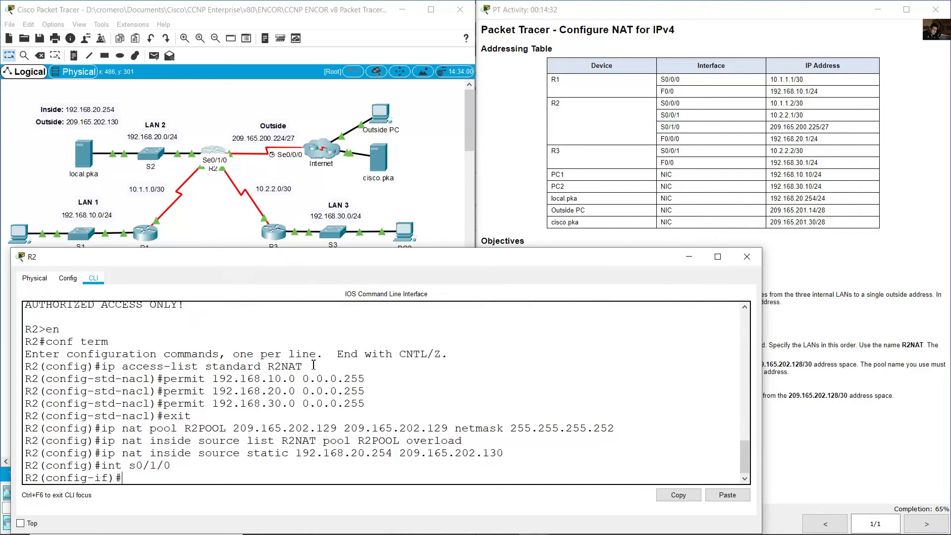
Check R2's link to the Internet in the topology and make s0/1/0 the NAT outside interface with "ip nat outside"
left_click(214, 124)
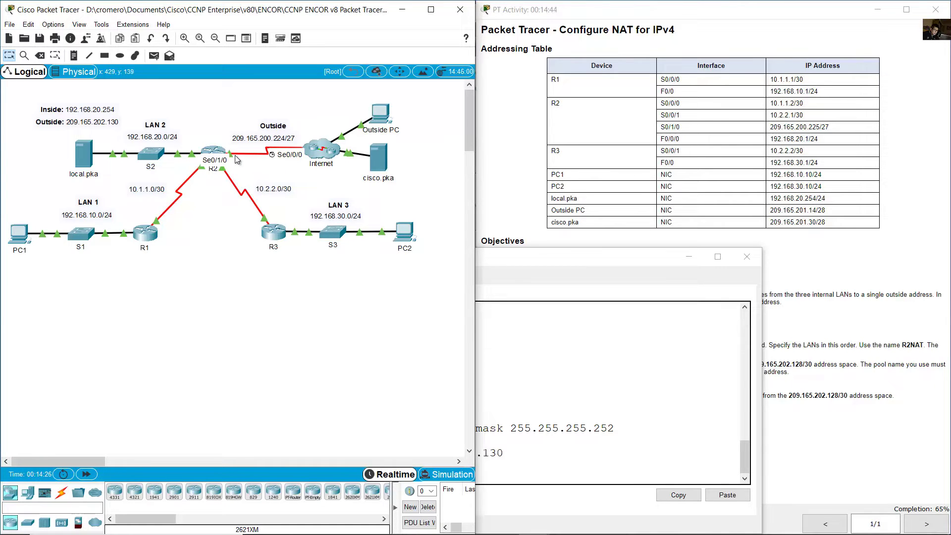
left_click(216, 151)
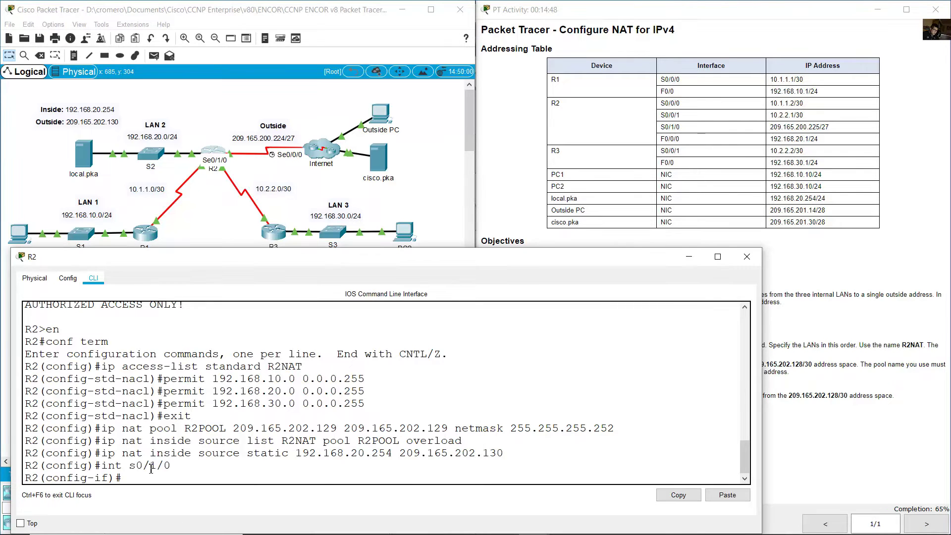
left_click_drag(109, 467, 183, 475)
left_click(220, 472)
type("ip nat outside")
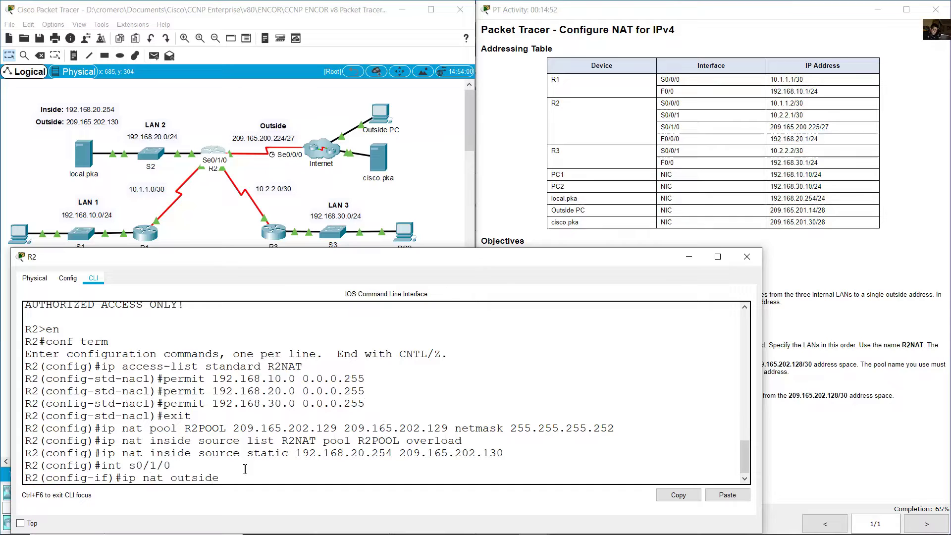
key("Return")
Check in the topology which R2 interfaces connect to the internal LANs, and return to R2's command line
left_click(199, 138)
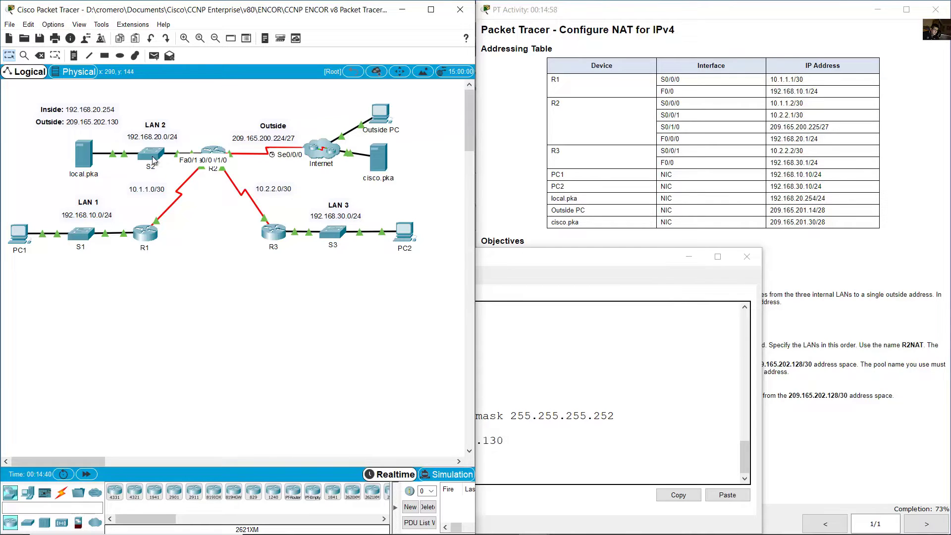
left_click_drag(151, 154, 157, 159)
left_click(268, 291)
left_click(215, 151)
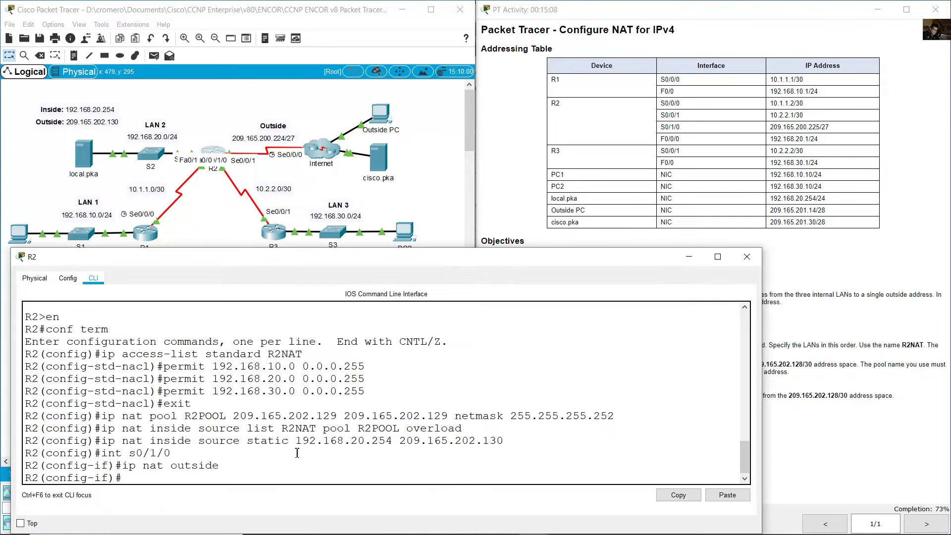
Leave configuration mode with "end" and list R2's interfaces with "show ip int brief"
type("end")
key("Return")
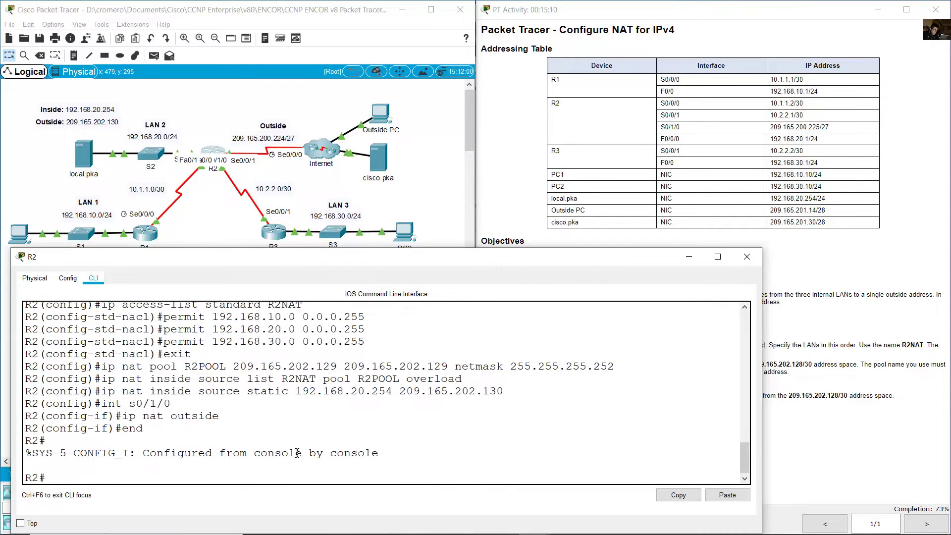
type("show ip int bri")
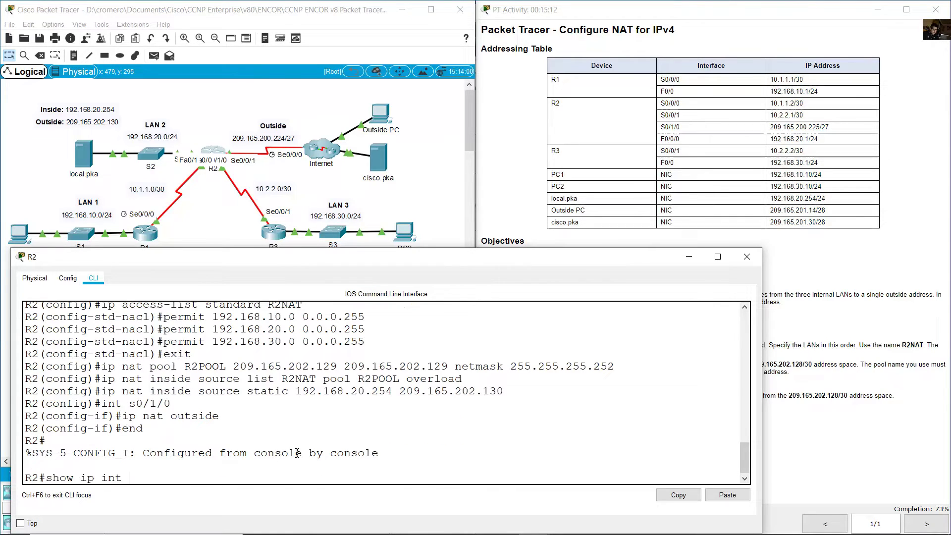
key("BackSpace")
key("BackSpace")
type("rie")
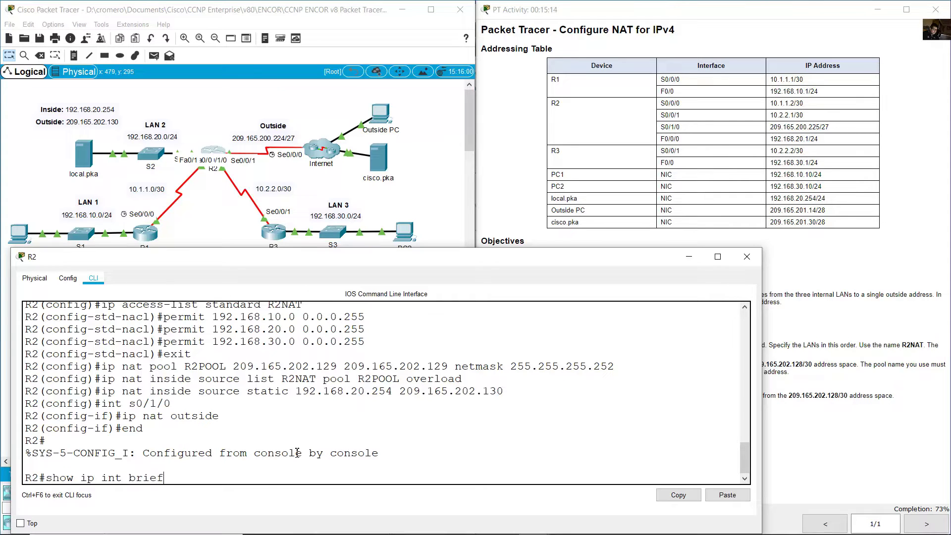
type("f")
key("Return")
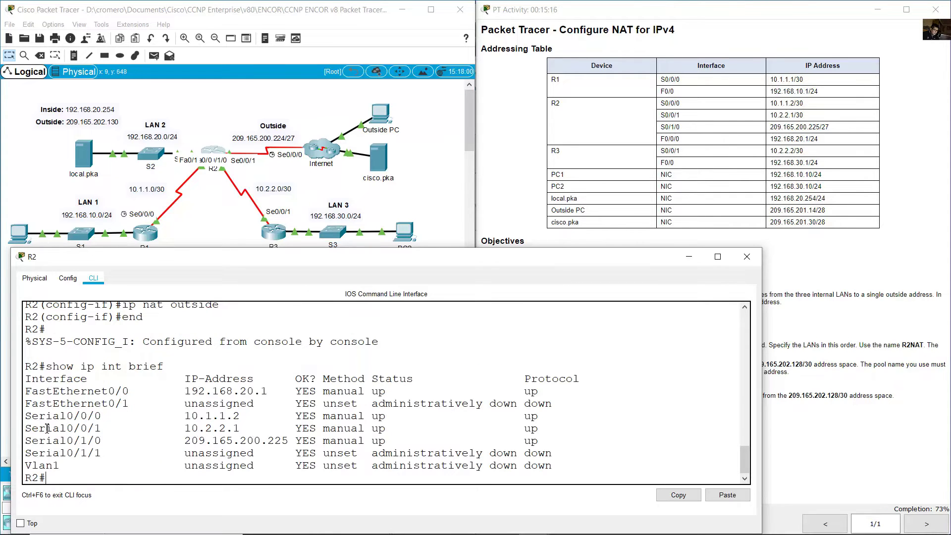
Examine the interface list to tell the outside interface Serial0/1/0 from the inside interfaces FastEthernet0/0, Serial0/0/0 and Serial0/0/1
left_click_drag(26, 441, 555, 442)
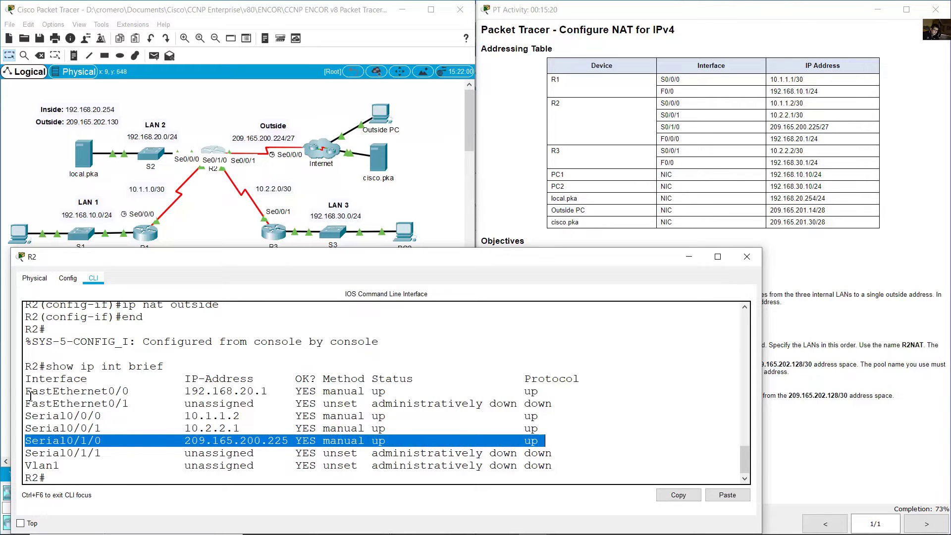
left_click_drag(27, 391, 132, 392)
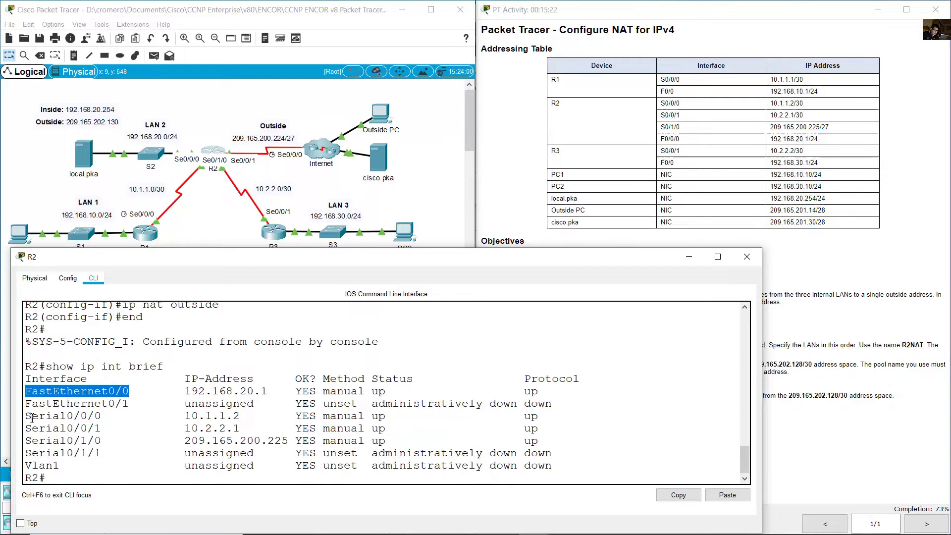
left_click_drag(31, 415, 524, 420)
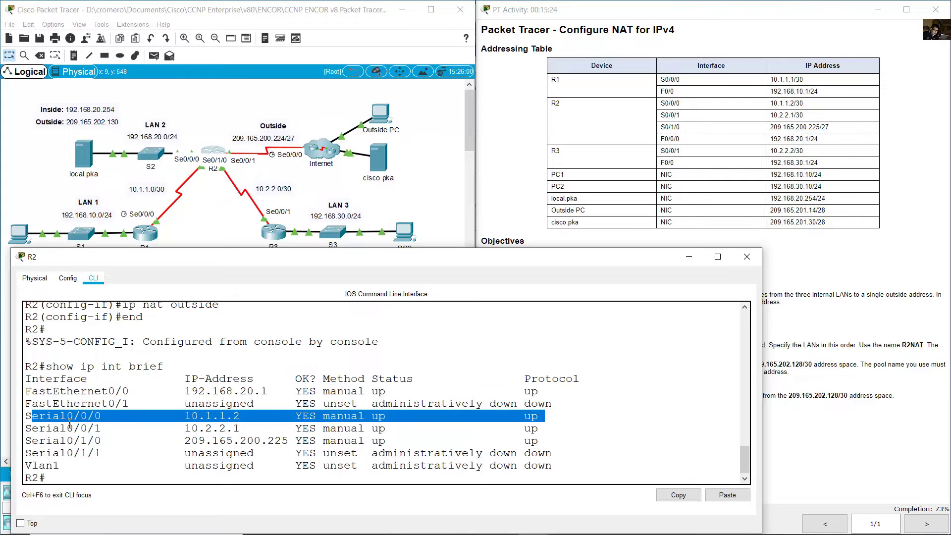
left_click_drag(28, 428, 544, 428)
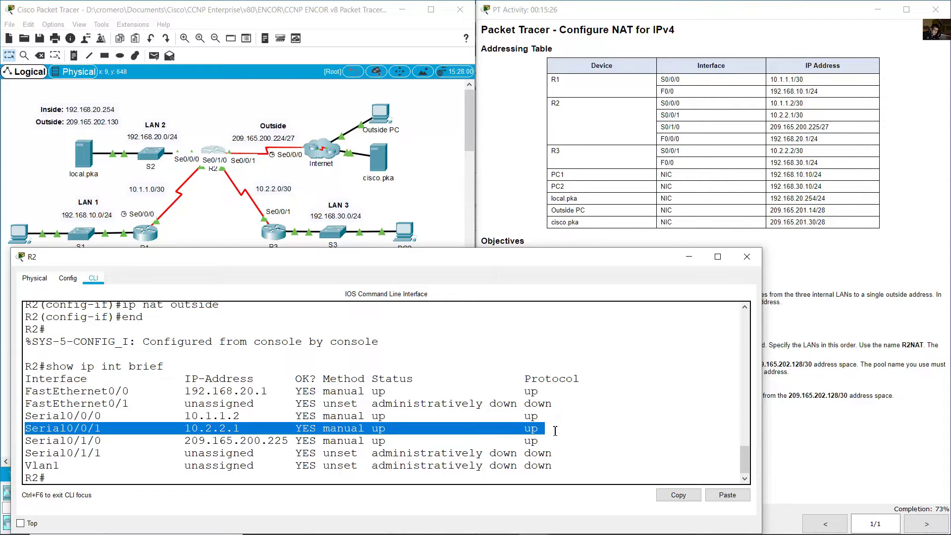
left_click(474, 464)
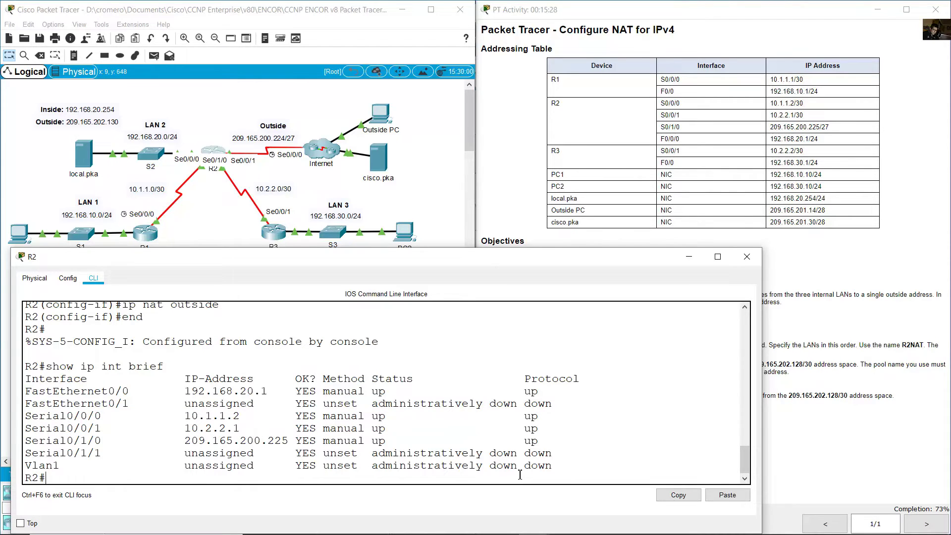
Enter global configuration mode with "conf term" and make f0/0 a NAT inside interface with "ip nat inside"
type("ocn")
key("BackSpace")
key("BackSpace")
key("BackSpace")
type("conf term")
key("Return")
type("f")
key("BackSpace")
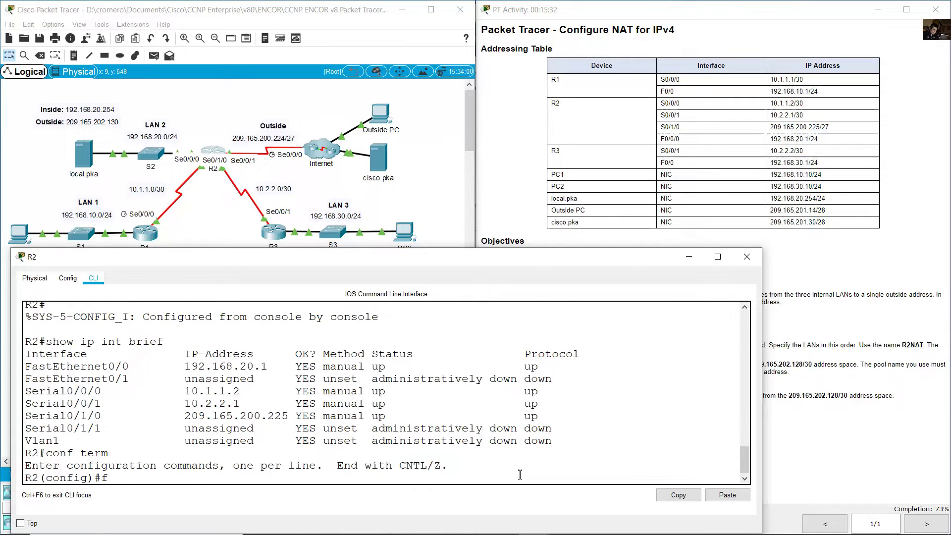
type("int f0/0")
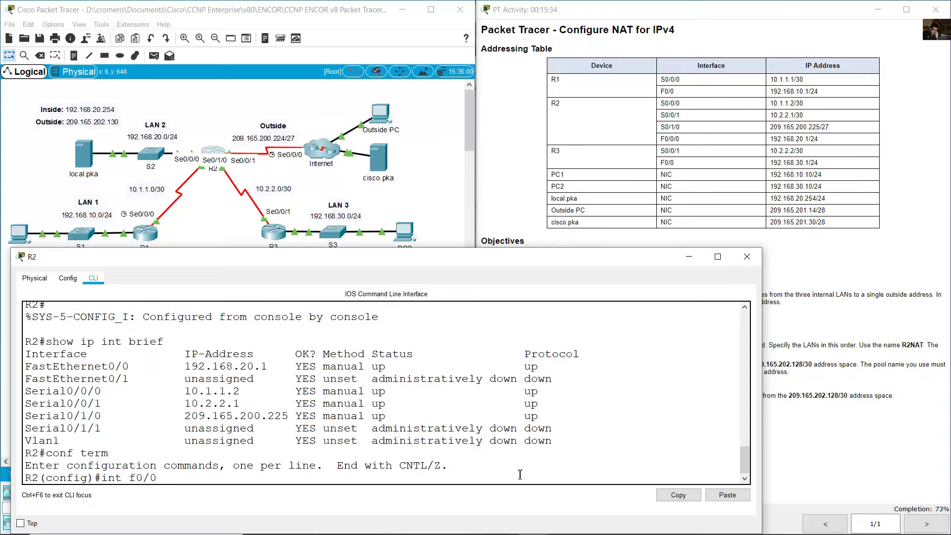
key("Return")
type("ip nat ")
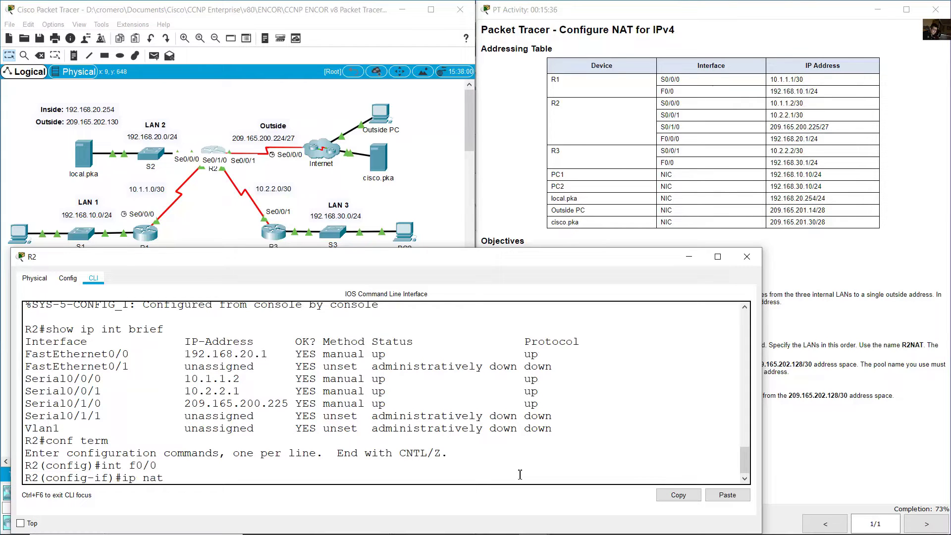
type("inside")
key("Return")
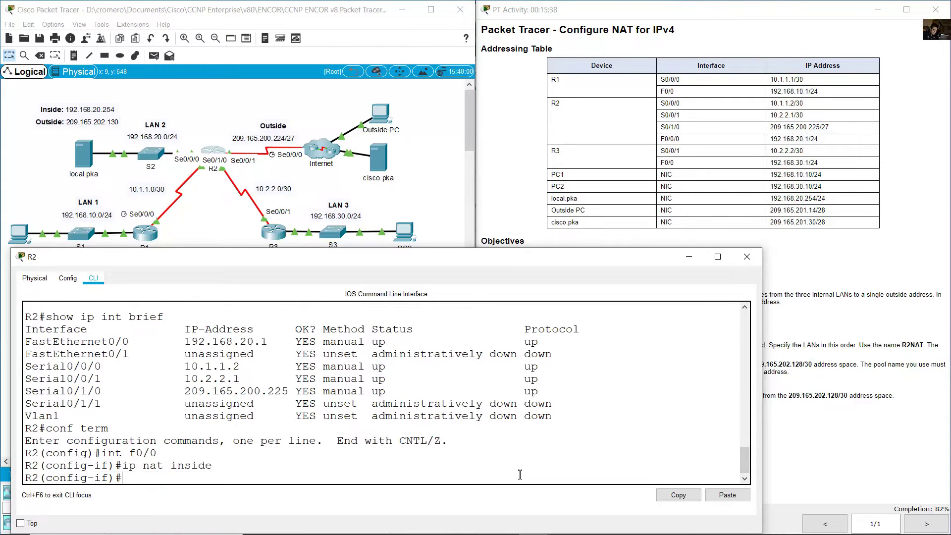
Make interface s0/0/0 a NAT inside interface with "ip nat inside"
key("Up")
key("Up")
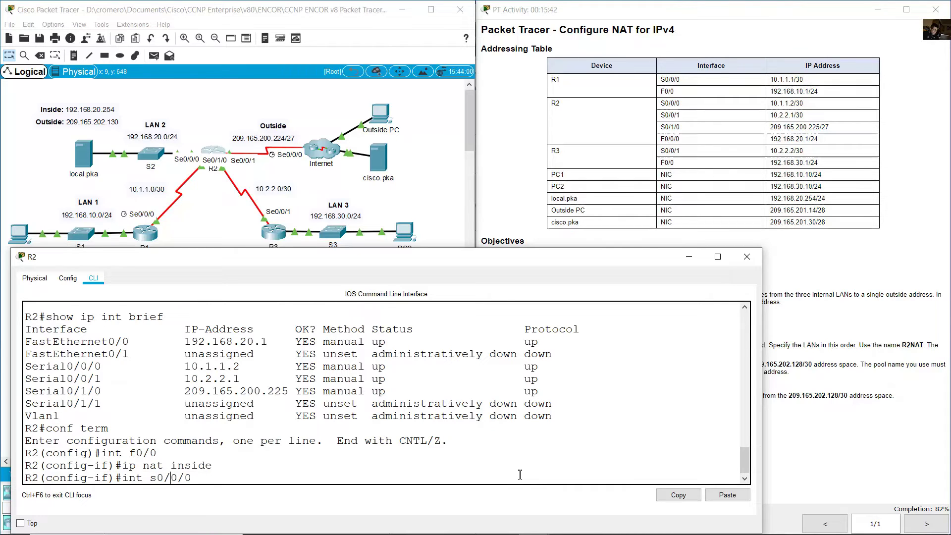
key("Return")
key("Up")
key("Up")
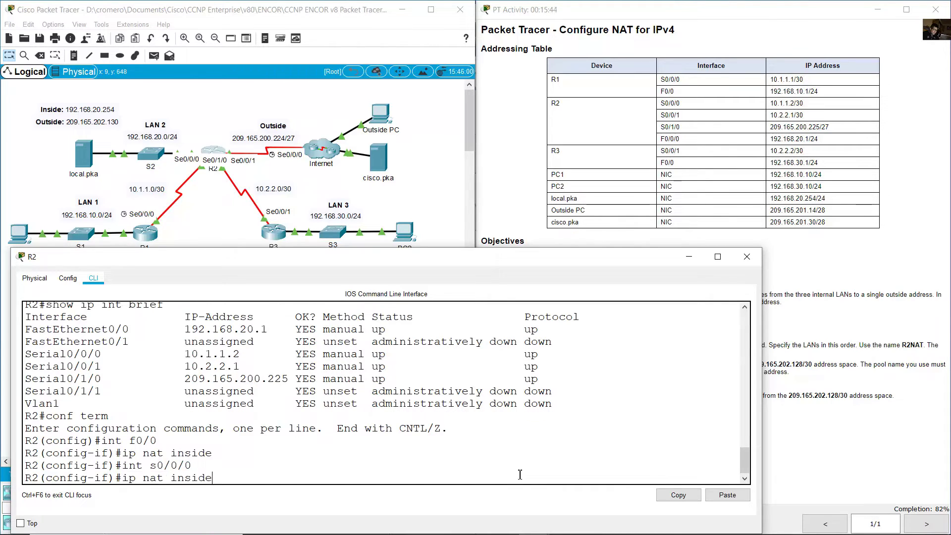
key("Return")
Make interface s0/0/1 a NAT inside interface with "ip nat inside", and review the commands entered for the inside interfaces
key("Up")
key("Up")
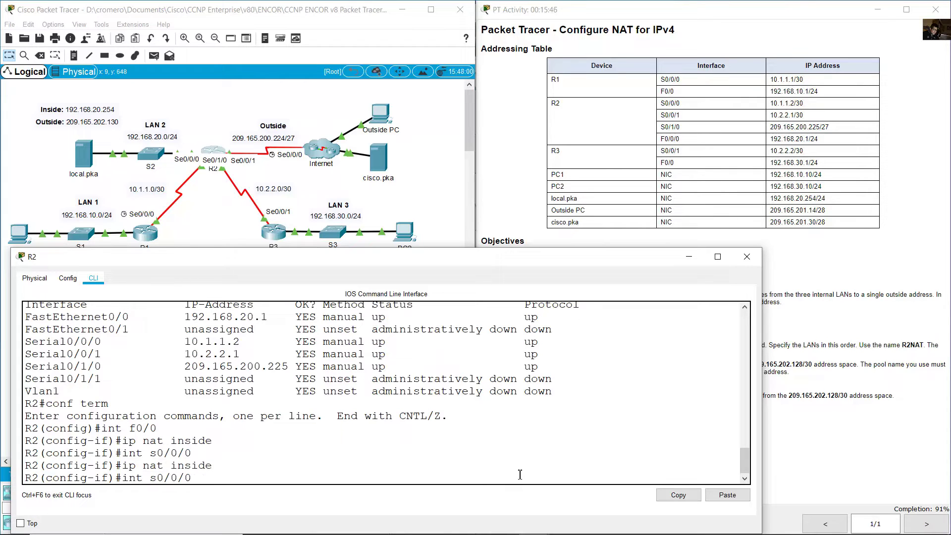
key("Return")
key("Up")
key("Up")
key("Return")
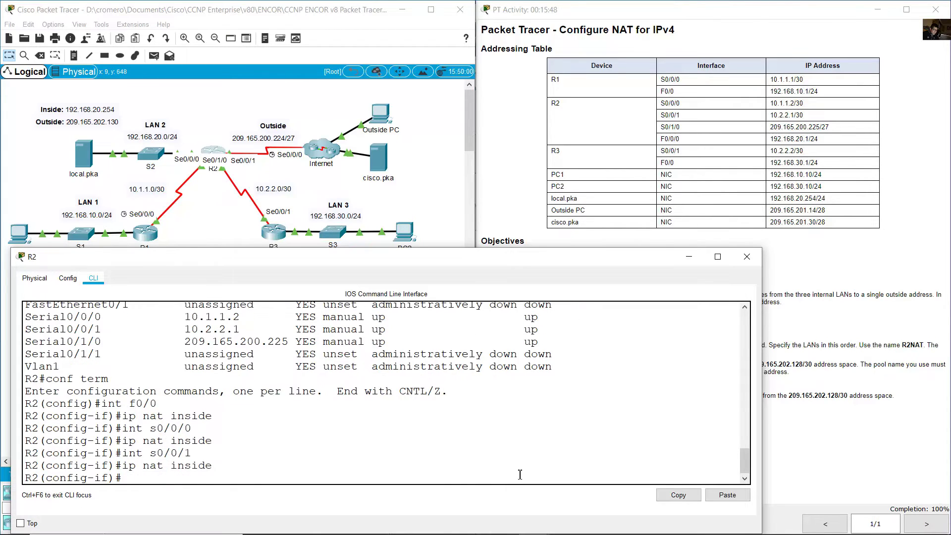
left_click_drag(99, 403, 227, 477)
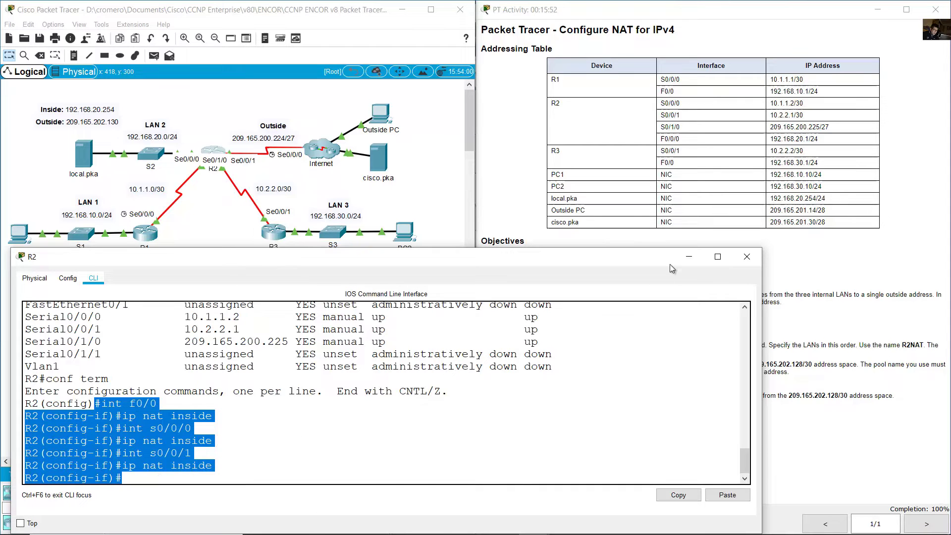
Put the R2 window away and open the Command Prompt of PC2 in an enlarged window
left_click(686, 258)
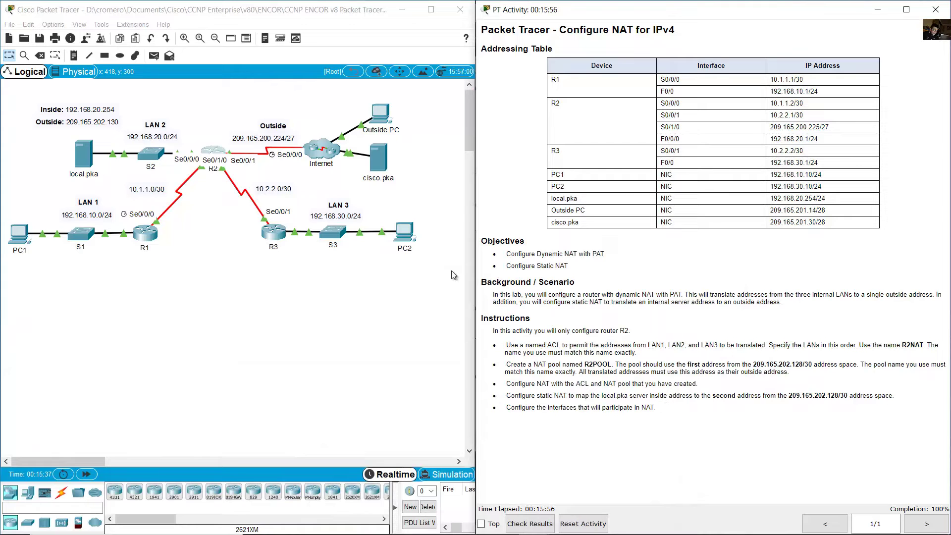
left_click(405, 231)
left_click_drag(471, 122, 589, 103)
left_click(534, 119)
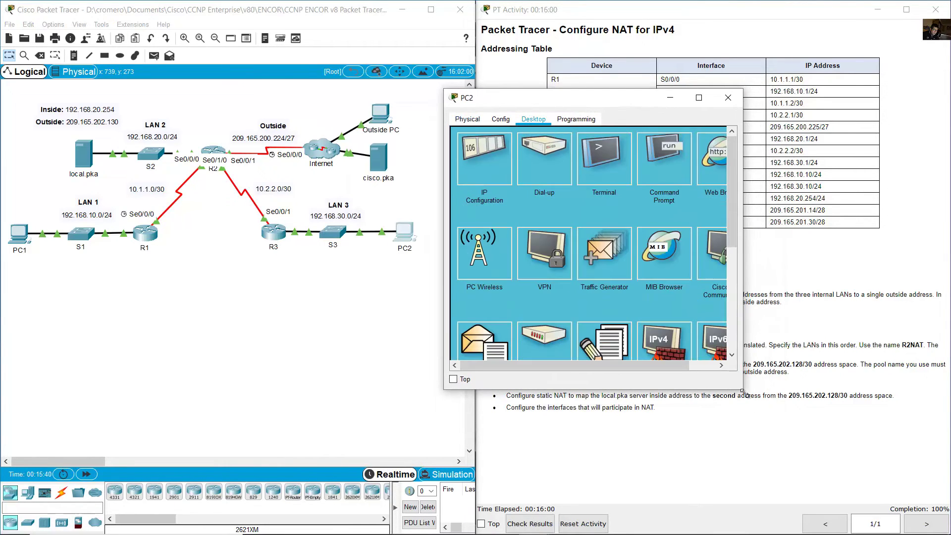
left_click_drag(741, 389, 944, 513)
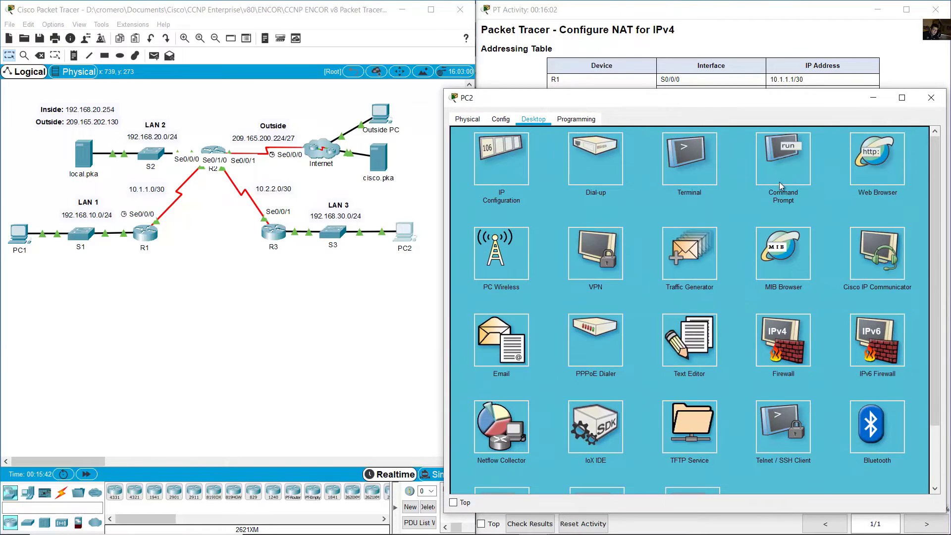
left_click(779, 180)
Ping the cisco.pka server from PC2 with "ping 209.165.201.30", checking the address against the addressing table
type("ping")
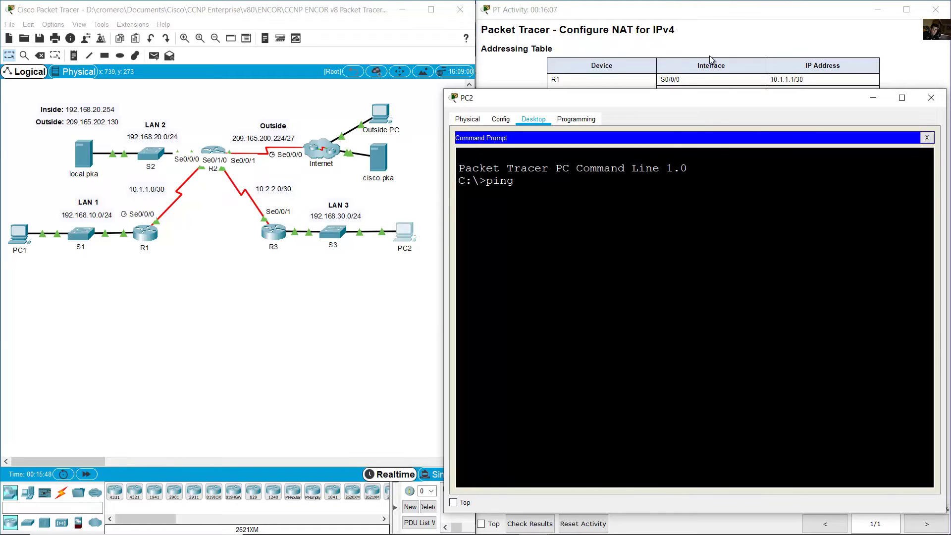
left_click(709, 55)
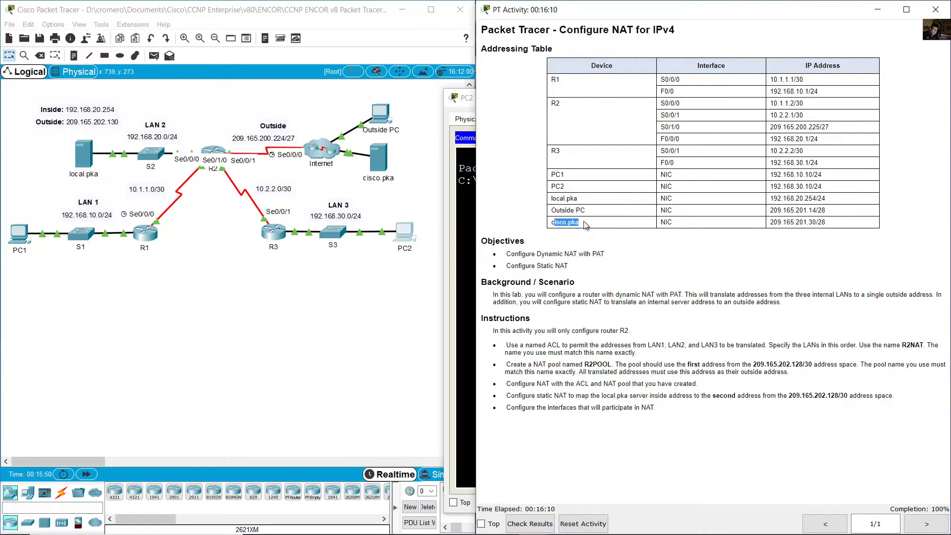
left_click_drag(770, 222, 816, 224)
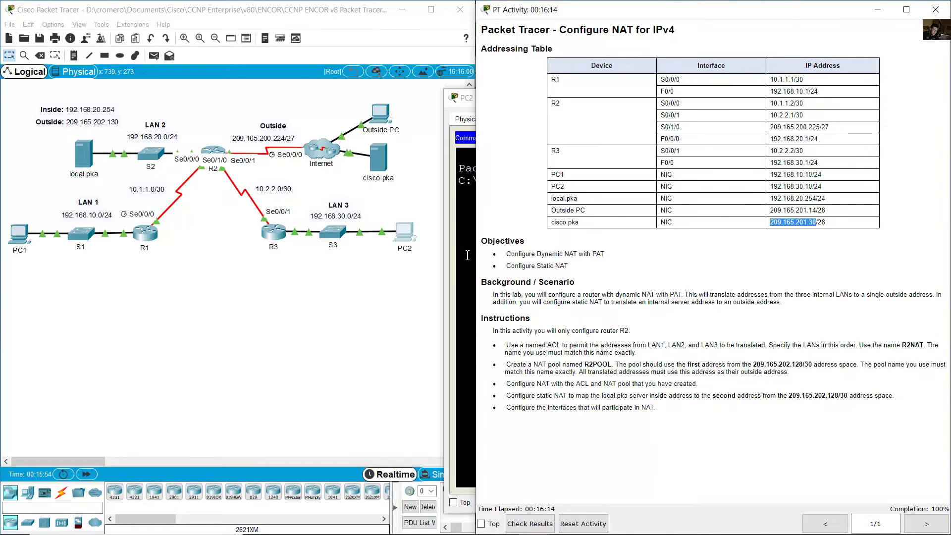
left_click(467, 255)
type("209.16")
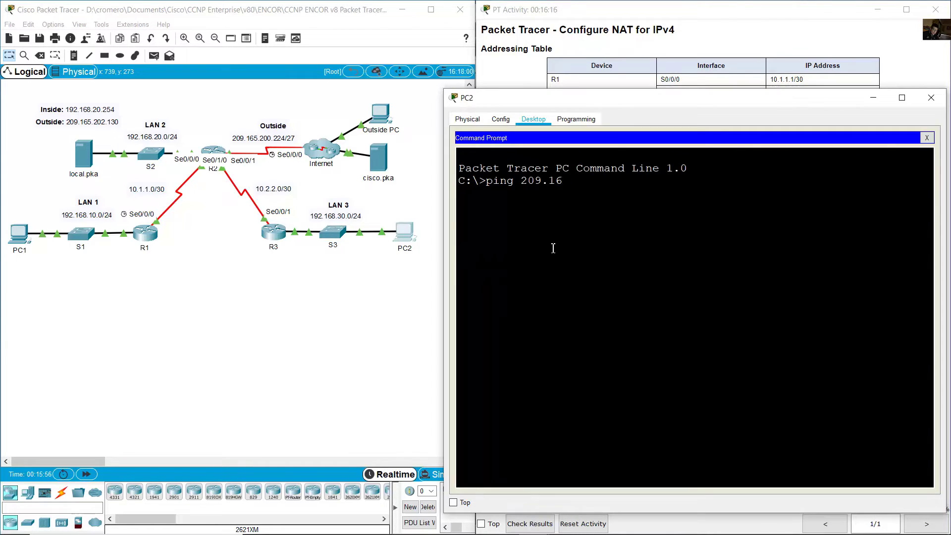
type("5.201.30")
left_click(713, 68)
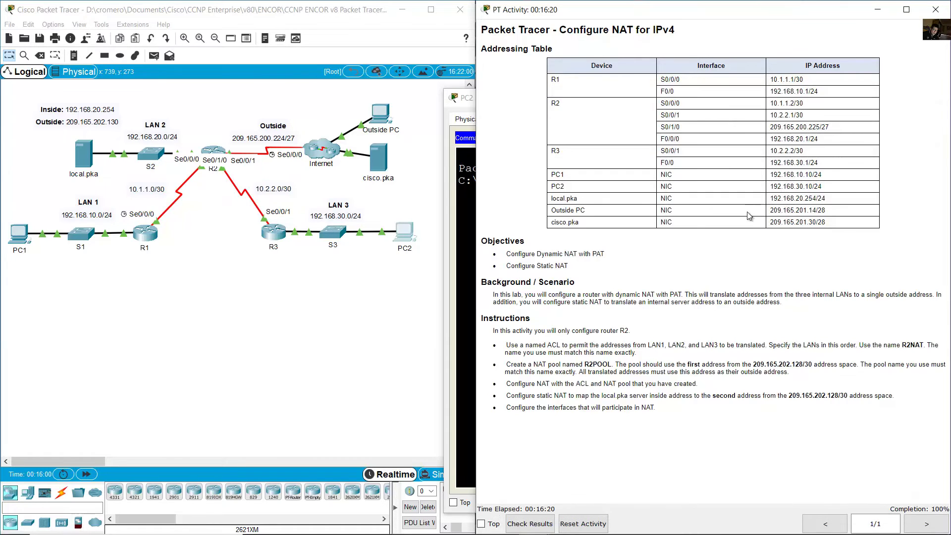
left_click_drag(793, 221, 837, 231)
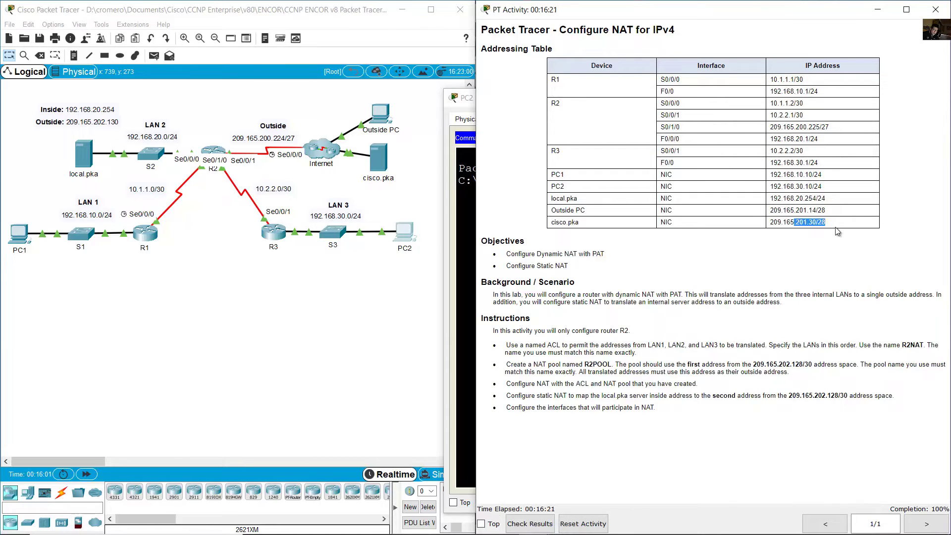
left_click(471, 245)
key("Return")
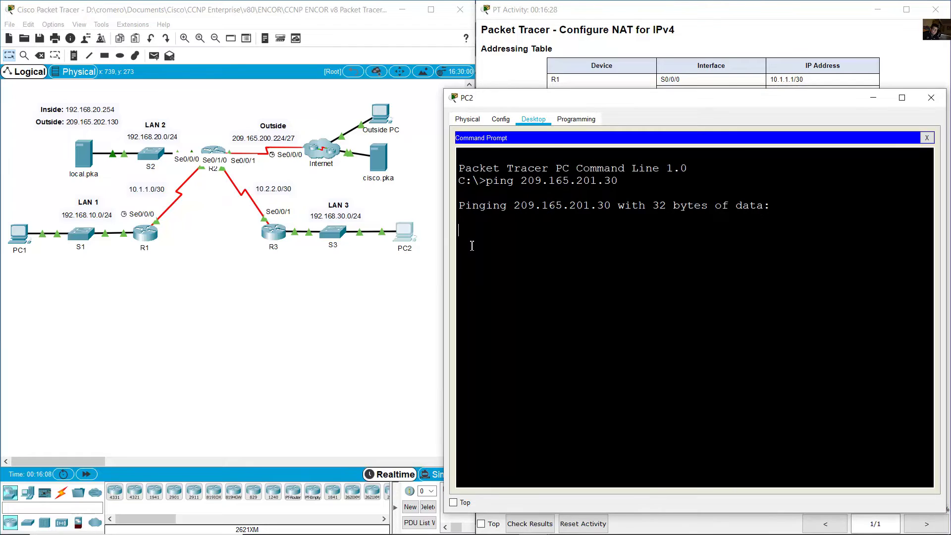
On R2, leave configuration mode with "end", run "show ip nat translations" and examine the ICMP entries and their inside local address
left_click(212, 170)
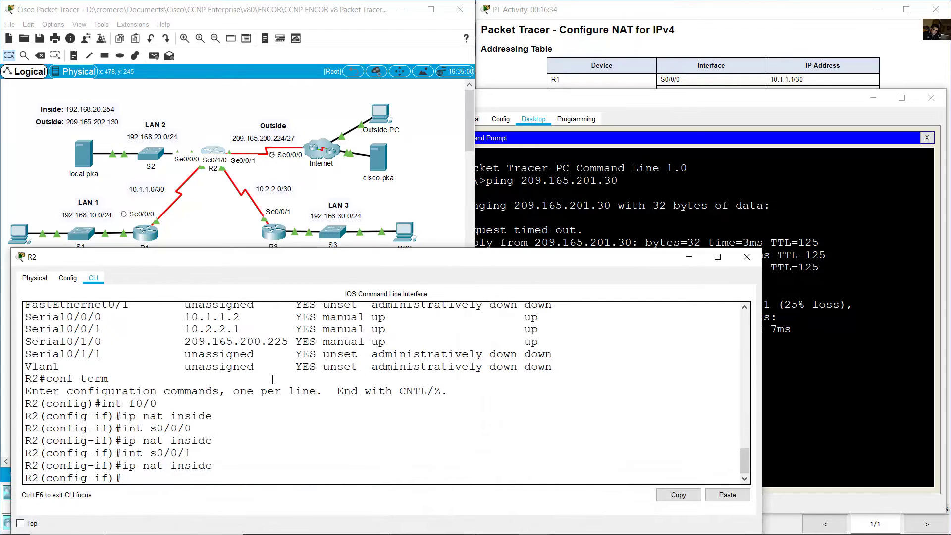
type("end")
key("Return")
type("show ip na")
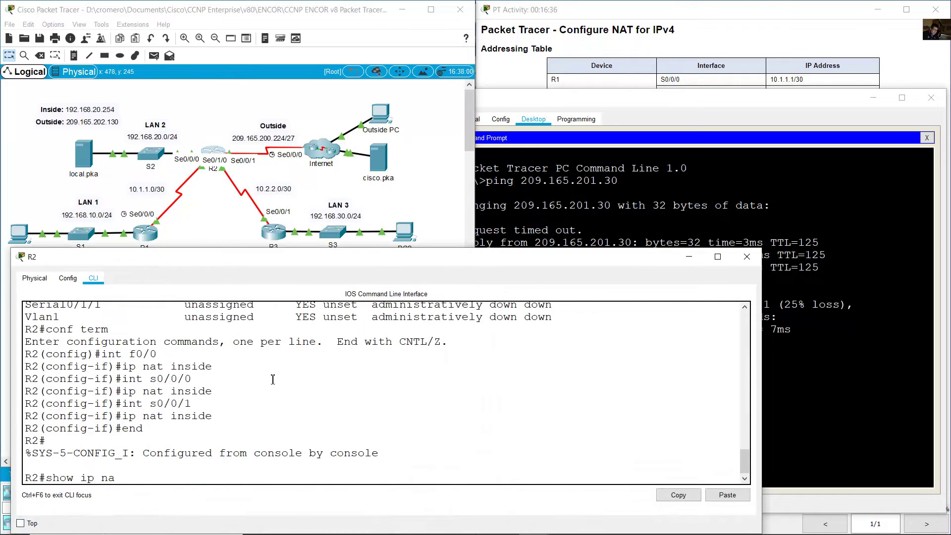
type("t translations")
key("Return")
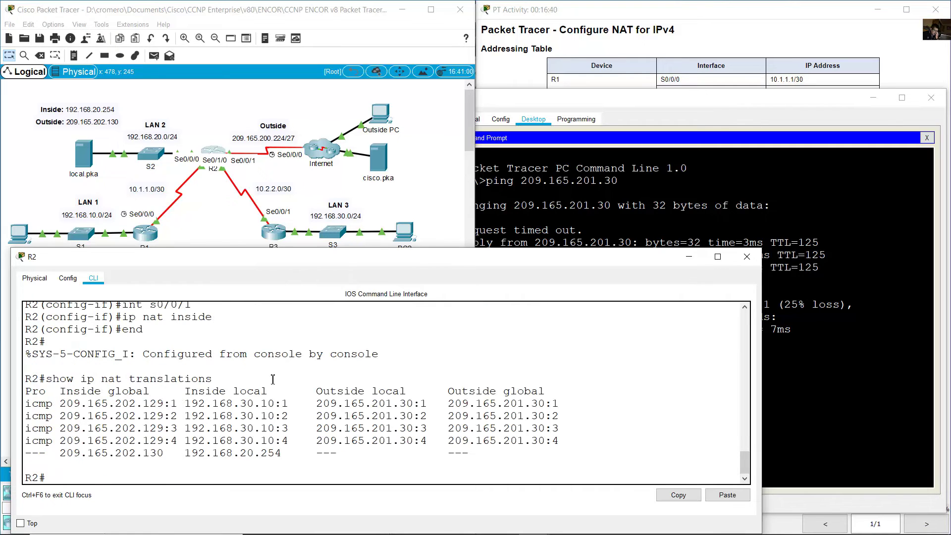
left_click_drag(37, 404, 447, 442)
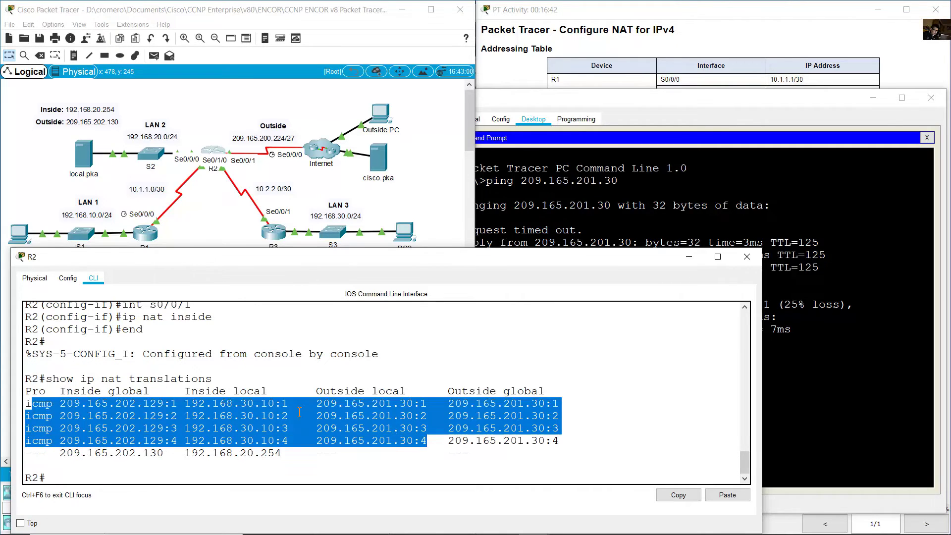
left_click(260, 409)
left_click_drag(185, 403, 277, 407)
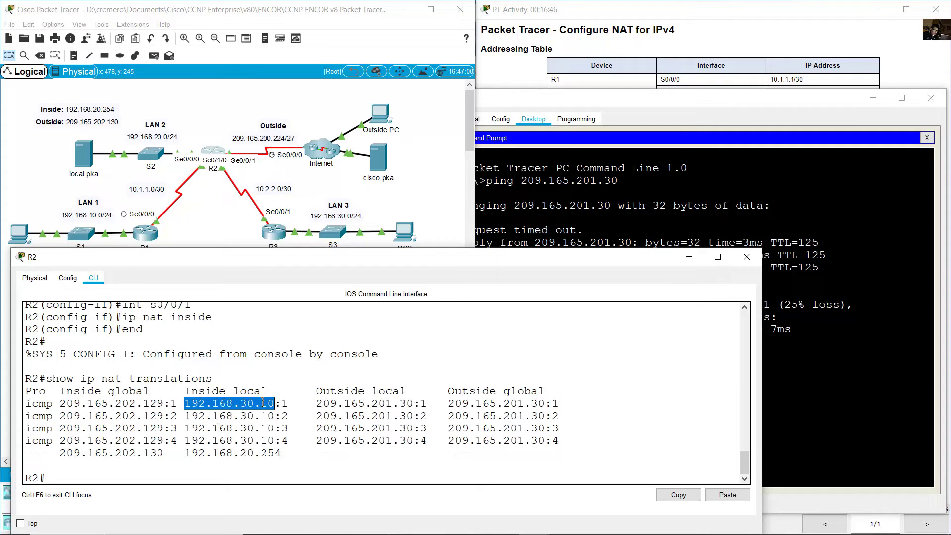
left_click(399, 205)
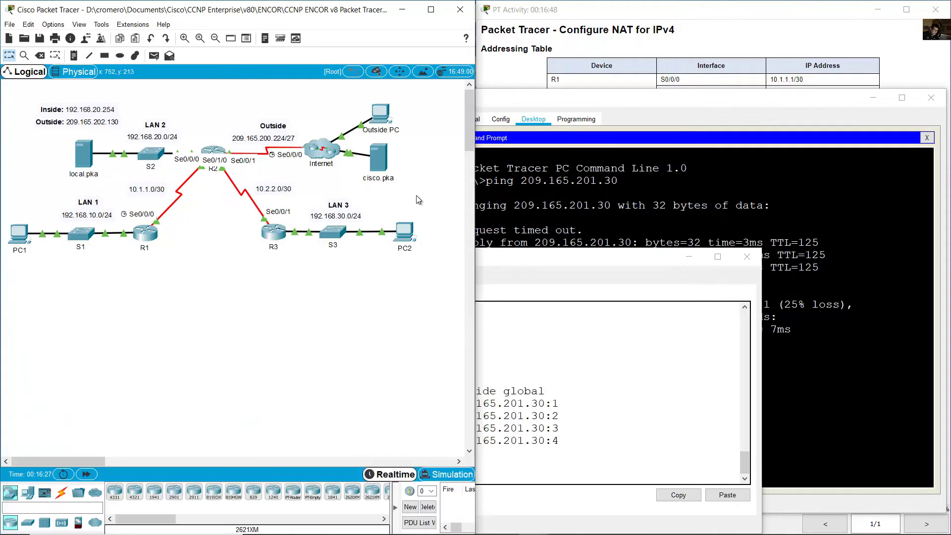
left_click(427, 279)
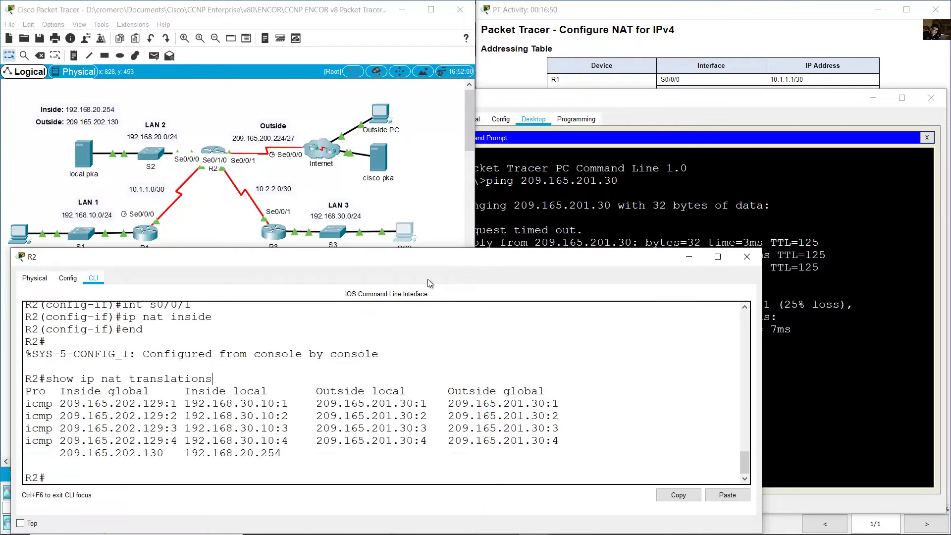
Run "ipconfig" on PC2 and compare its IPv4 address with the inside local address and port in R2's translation table
left_click(563, 221)
type("ipconfig")
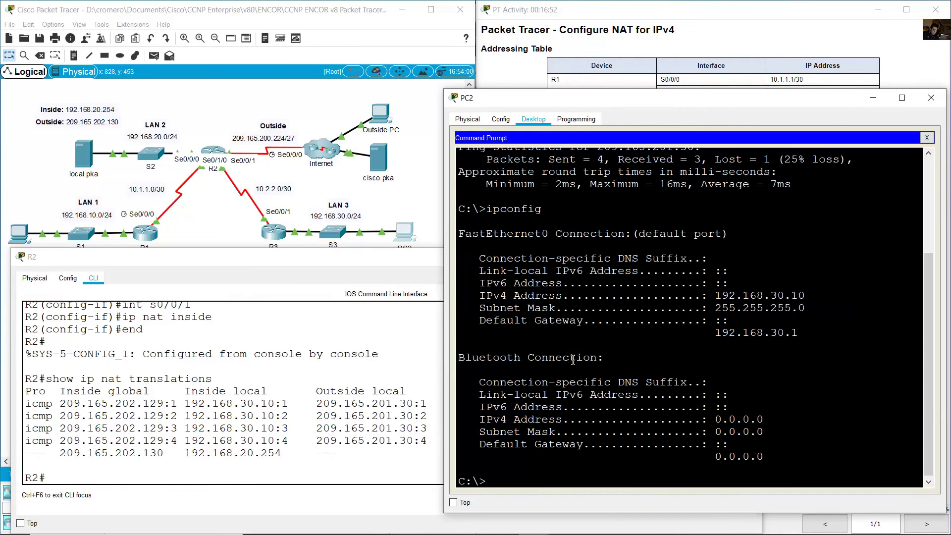
key("Return")
left_click_drag(716, 296, 811, 296)
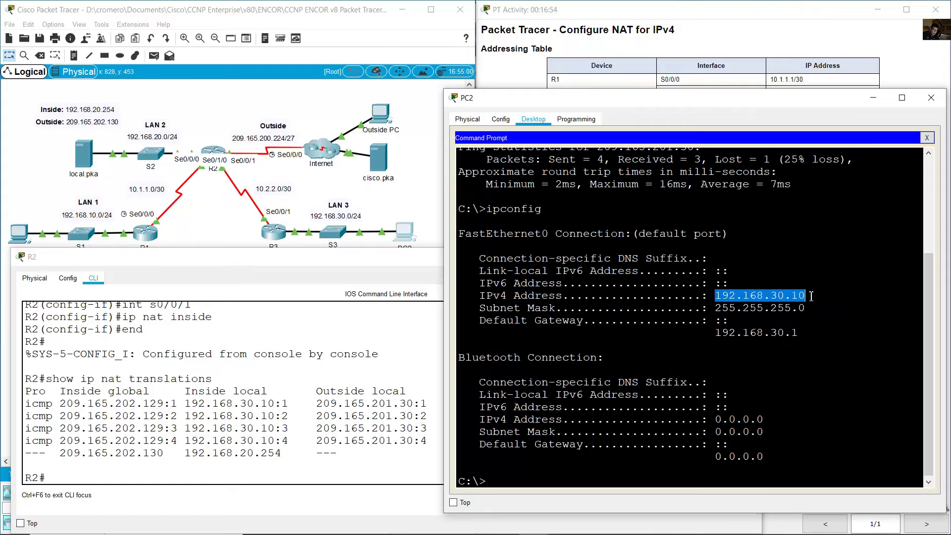
left_click(198, 403)
left_click_drag(198, 403, 296, 404)
left_click(198, 373)
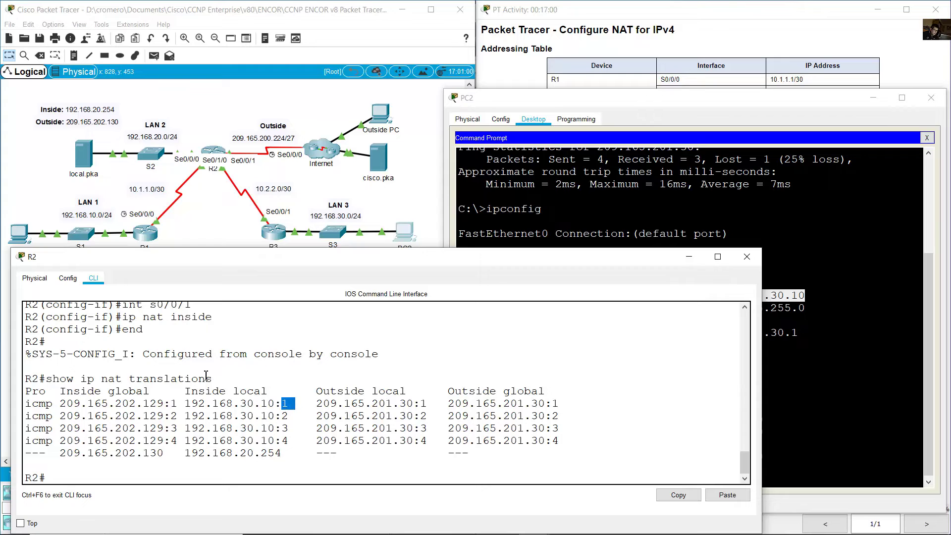
Compare the inside global address of the first ICMP translation with the R2POOL pool command, and examine its port number
left_click(414, 201)
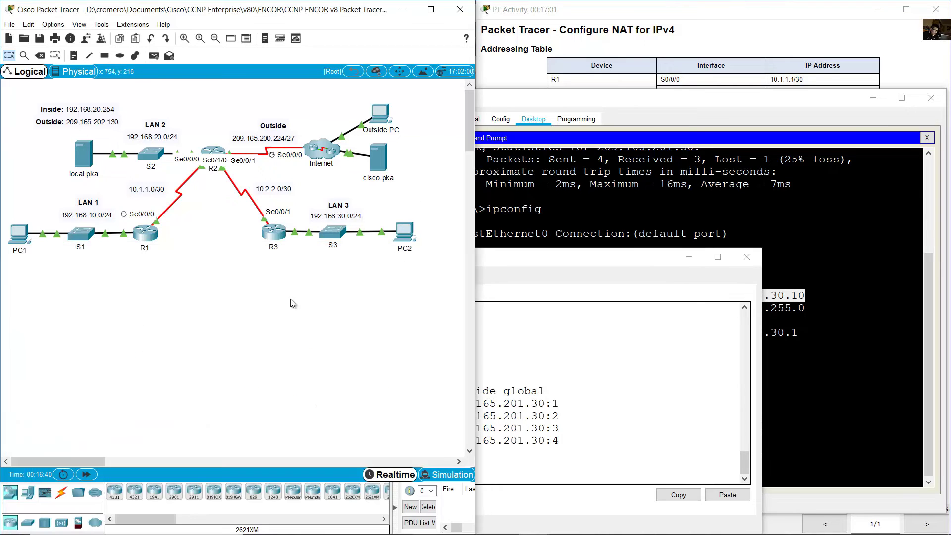
left_click(549, 388)
left_click_drag(58, 404, 165, 403)
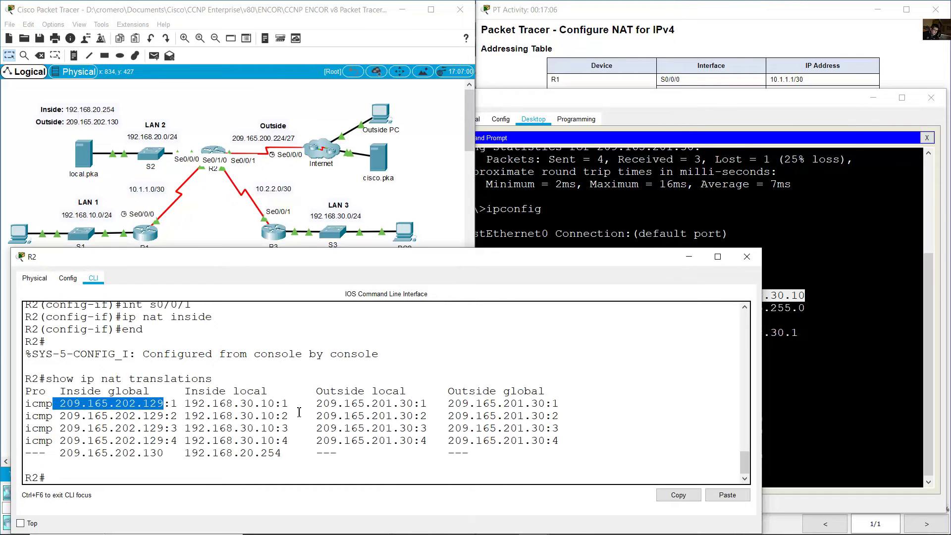
scroll(319, 417, "up", 12)
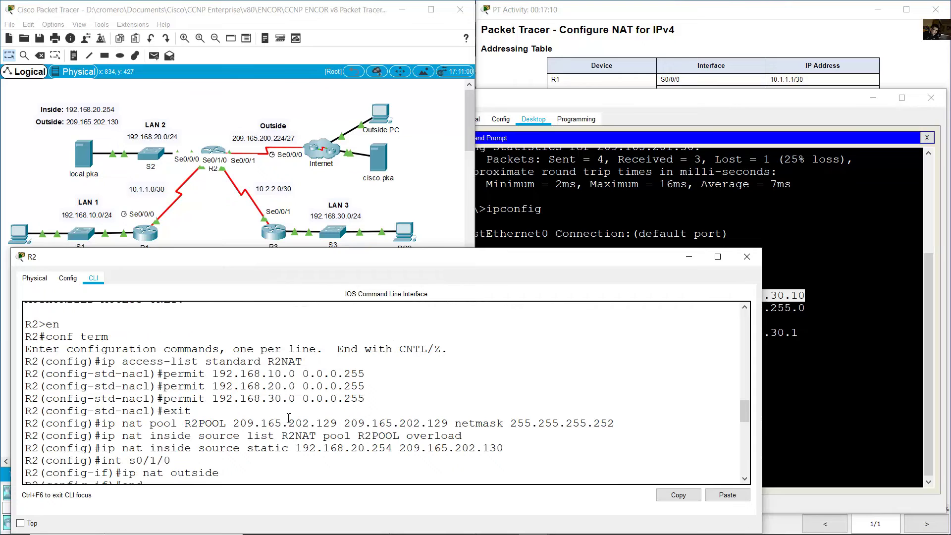
left_click_drag(144, 422, 448, 422)
scroll(382, 422, "down", 12)
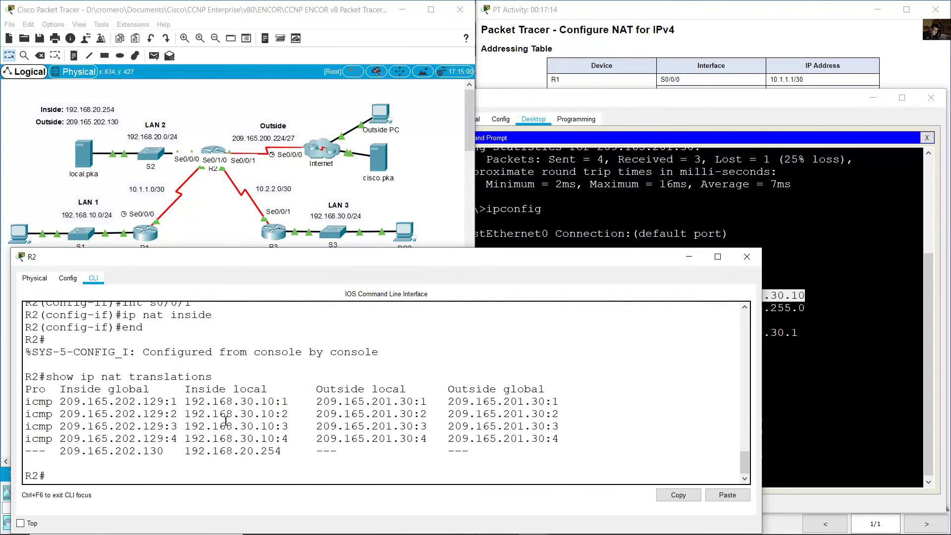
left_click_drag(171, 402, 179, 402)
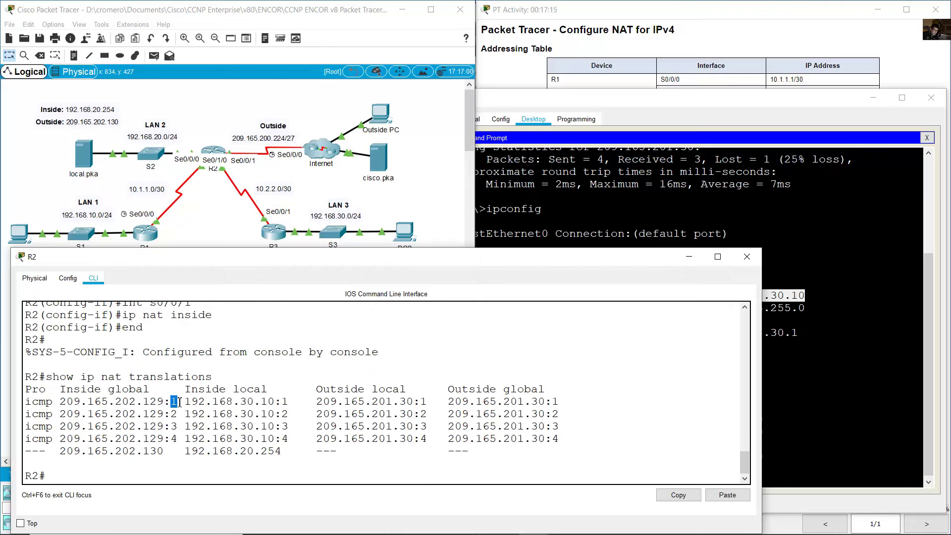
Examine the outside local and outside global addresses against cisco.pka in the topology, plus the static translation entry
left_click(399, 410)
left_click_drag(320, 403, 560, 402)
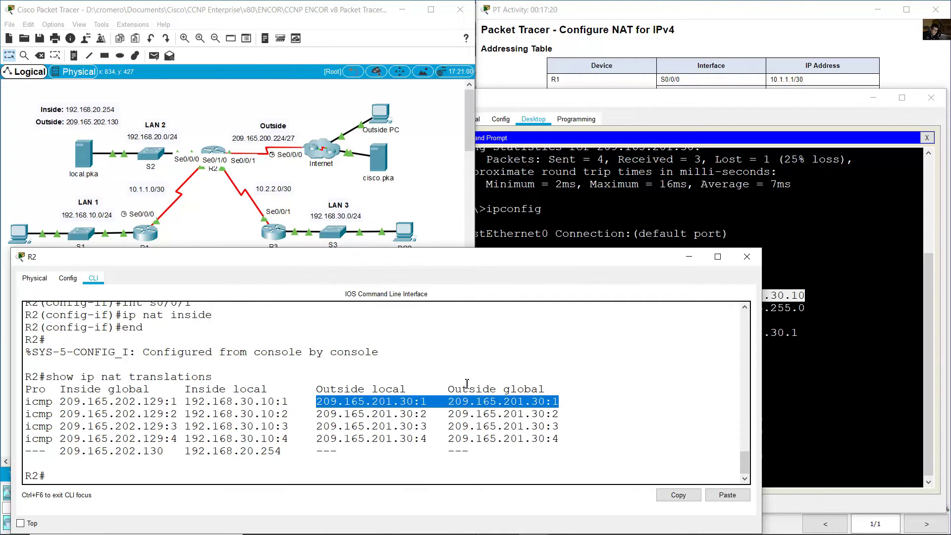
left_click(432, 187)
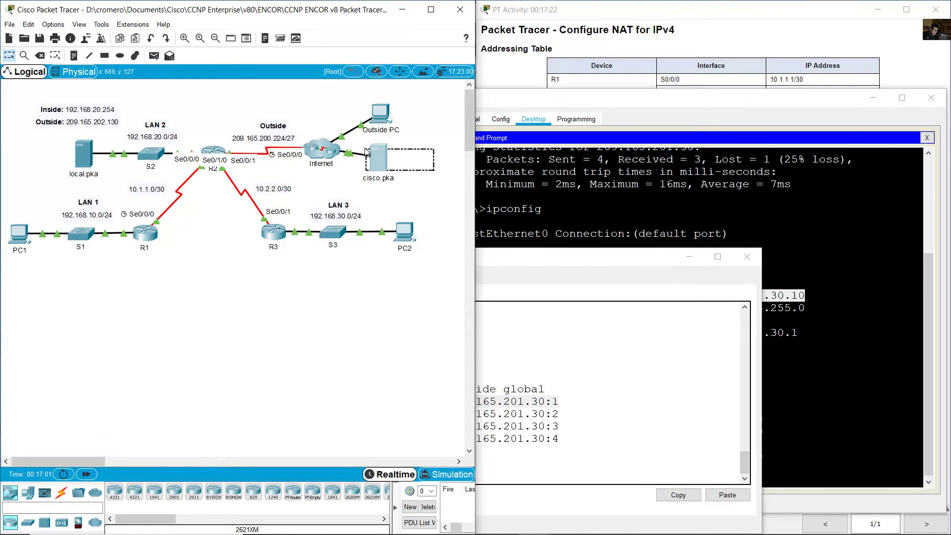
left_click(591, 431)
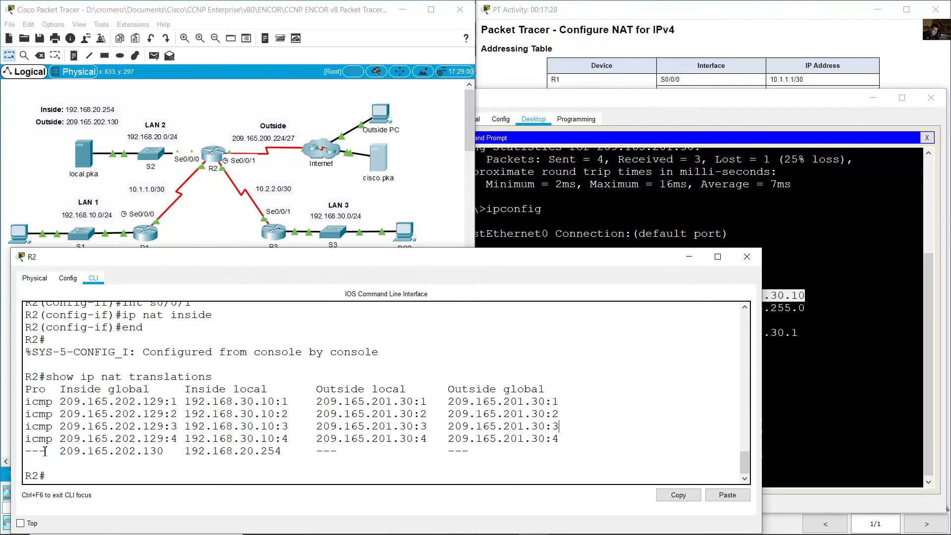
left_click_drag(51, 454, 406, 451)
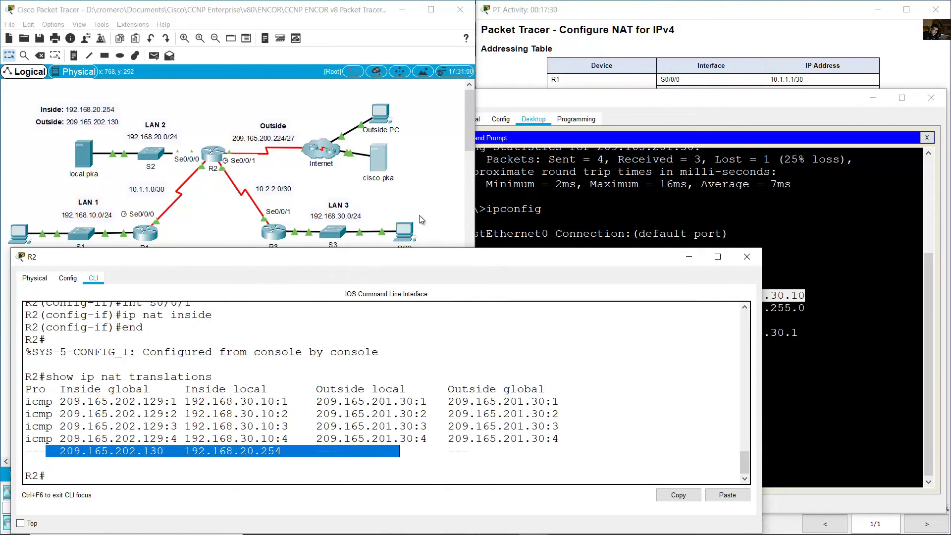
Open the Command Prompt of Outside PC in an enlarged window
left_click(418, 172)
left_click(382, 116)
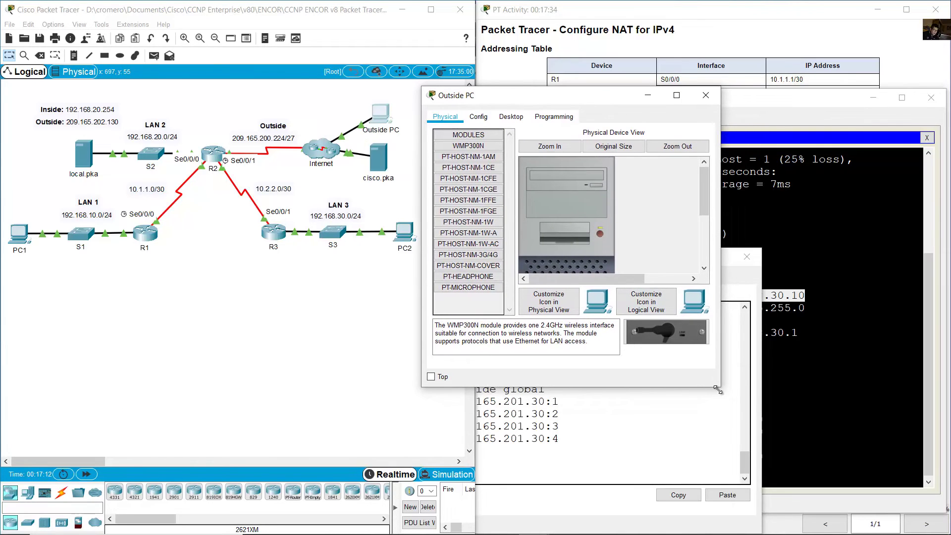
left_click_drag(720, 385, 949, 499)
left_click(510, 117)
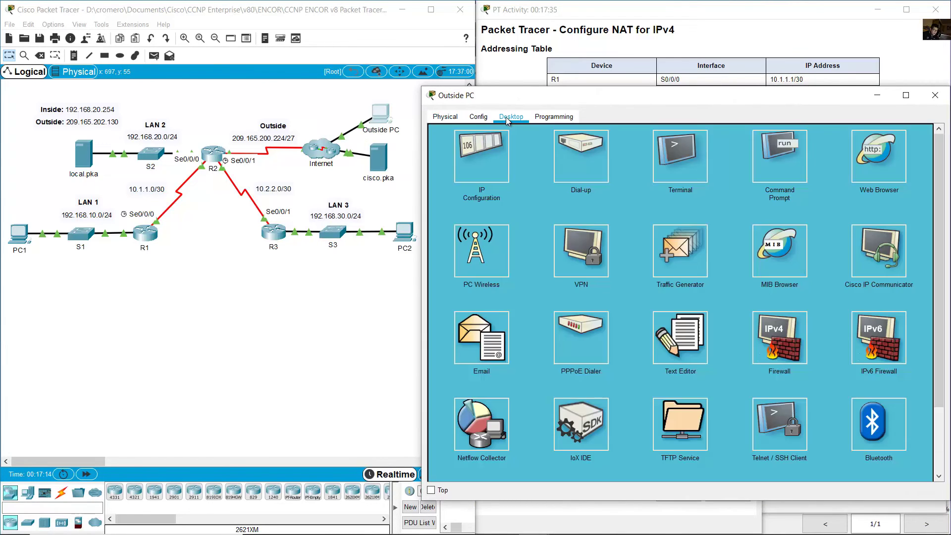
left_click(779, 186)
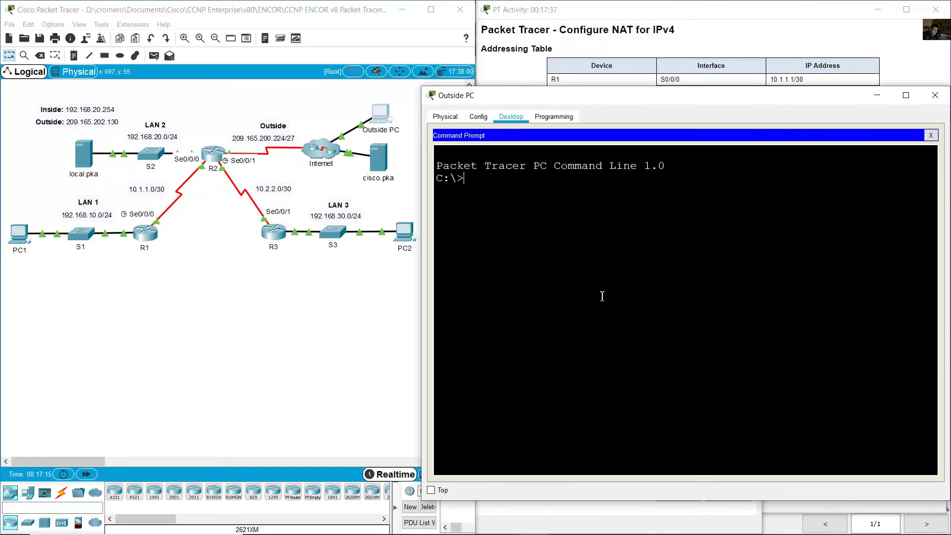
Ping the outside address of the local.pka server from Outside PC with "ping 209.165.202.130"
left_click(52, 156)
left_click_drag(16, 115, 128, 136)
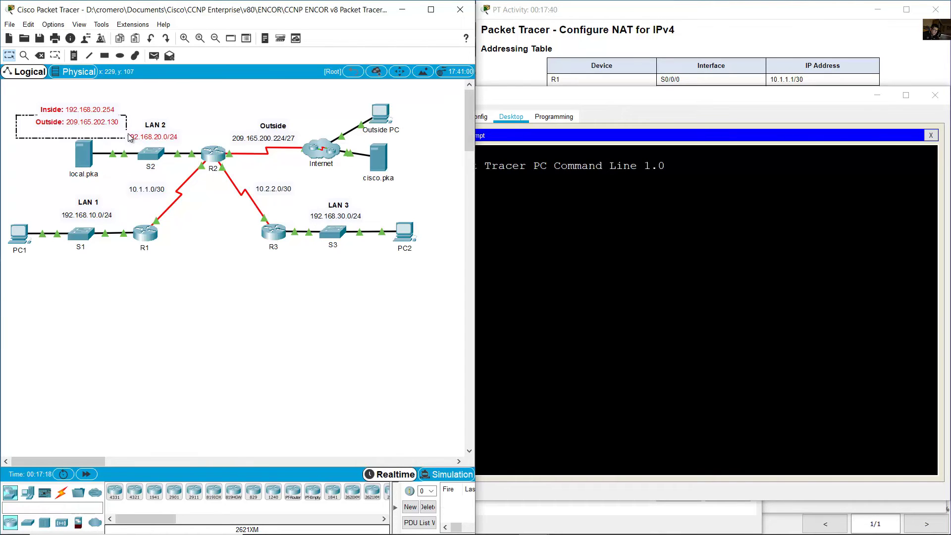
left_click(619, 203)
type("pin")
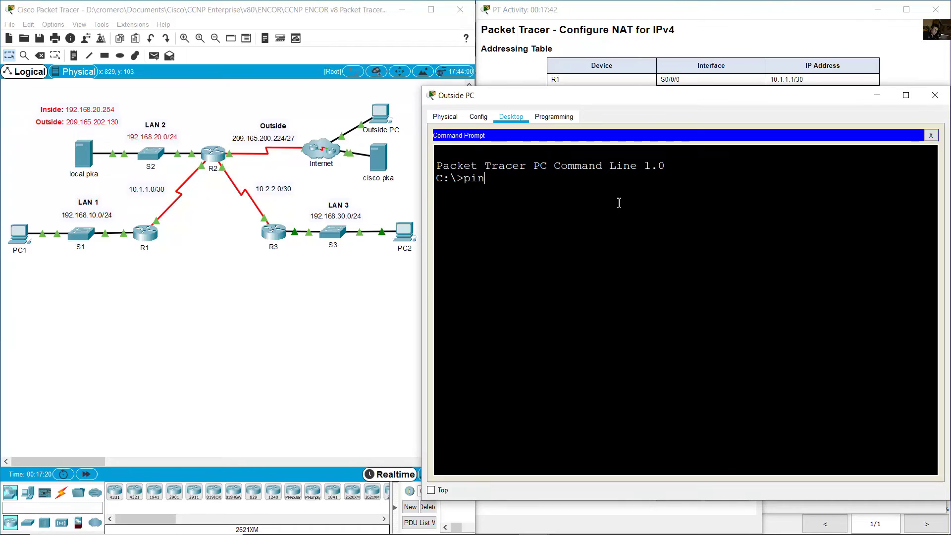
type("g 209.165.202.130")
key("Return")
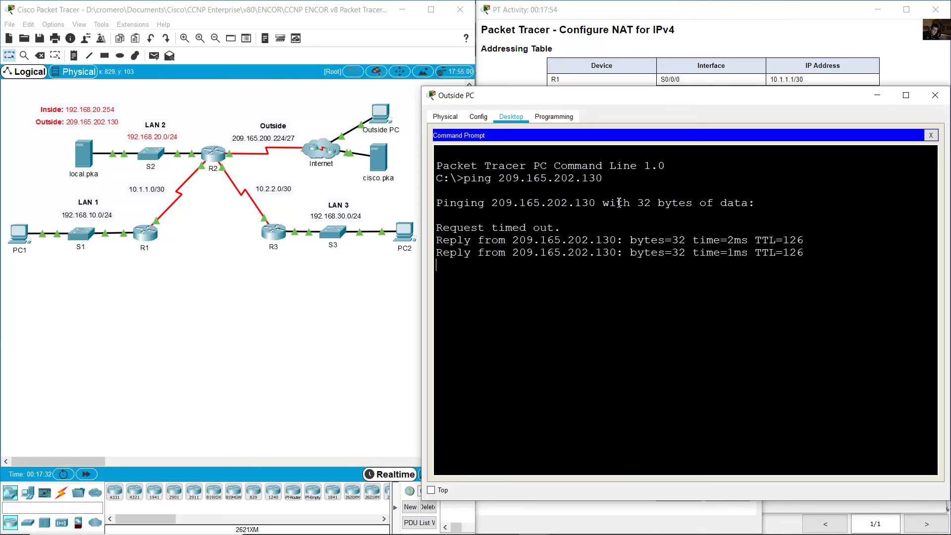
Return to the CLI of R2 and list the current NAT entries again with "show ip nat translations"
left_click(213, 154)
left_click_drag(45, 451, 400, 451)
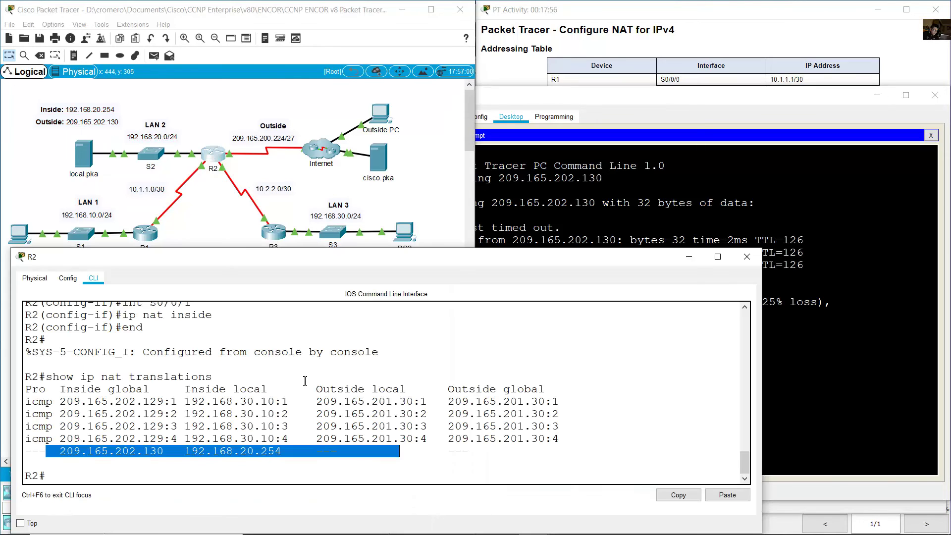
left_click(305, 380)
key("Up")
key("Return")
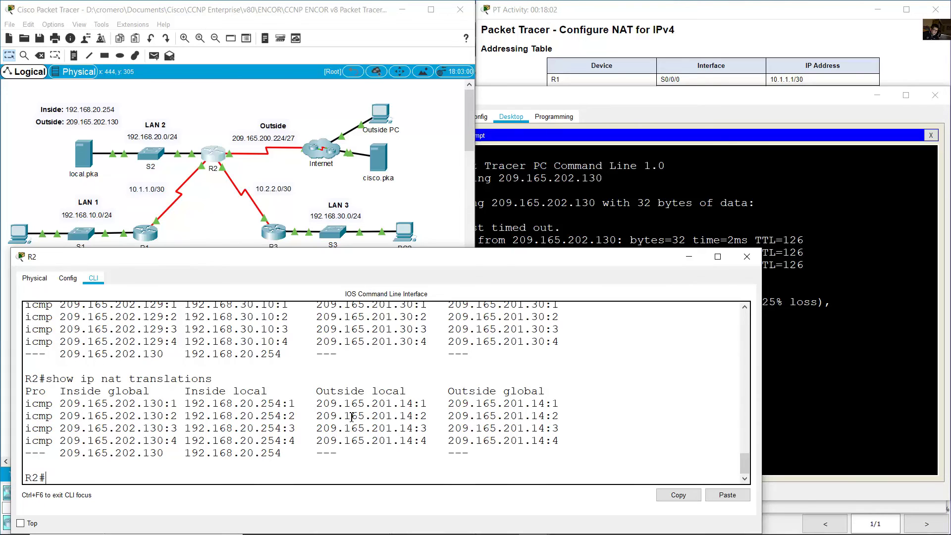
Compare the outside local and outside global addresses of the first new ICMP translation with Outside PC's IPv4 address, using "ipconfig" on that PC
left_click_drag(318, 404, 551, 404)
left_click_drag(317, 404, 558, 404)
left_click(415, 137)
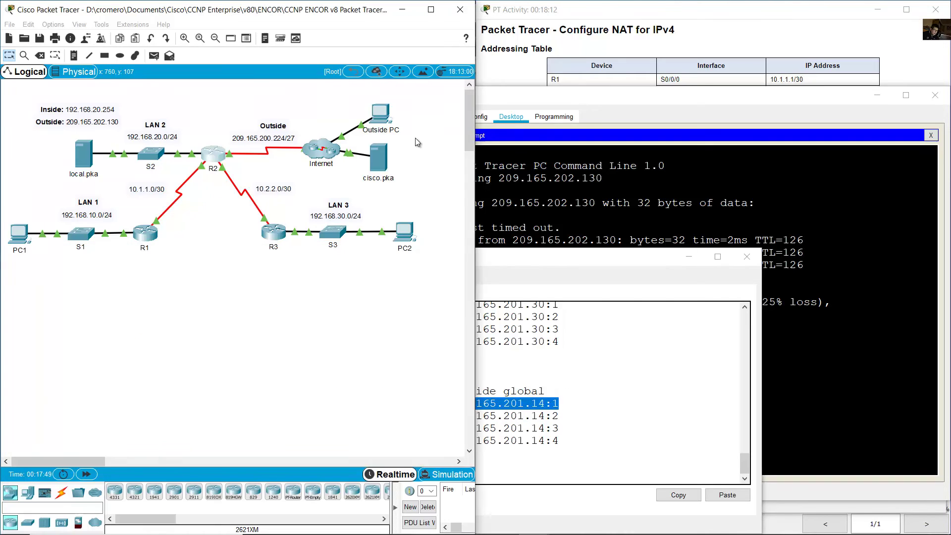
left_click(380, 112)
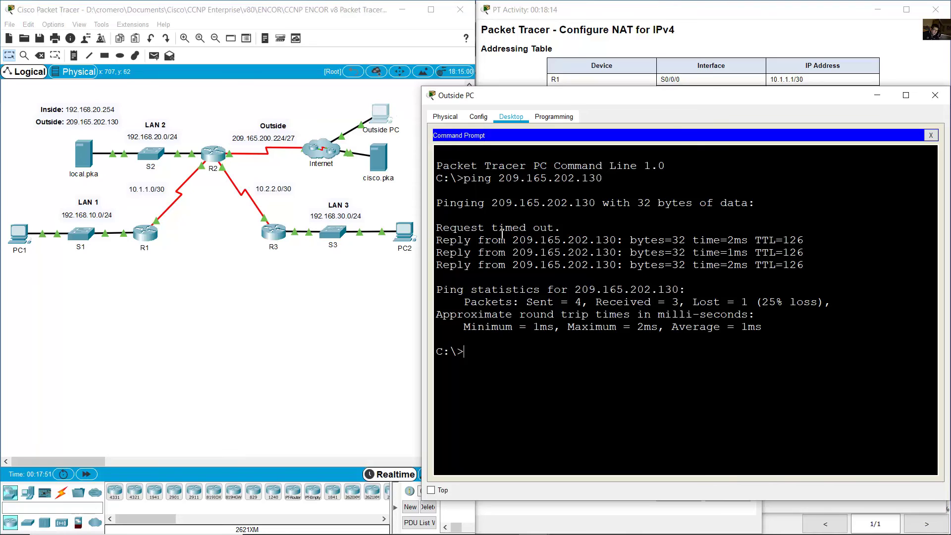
type("ipconfig")
key("Return")
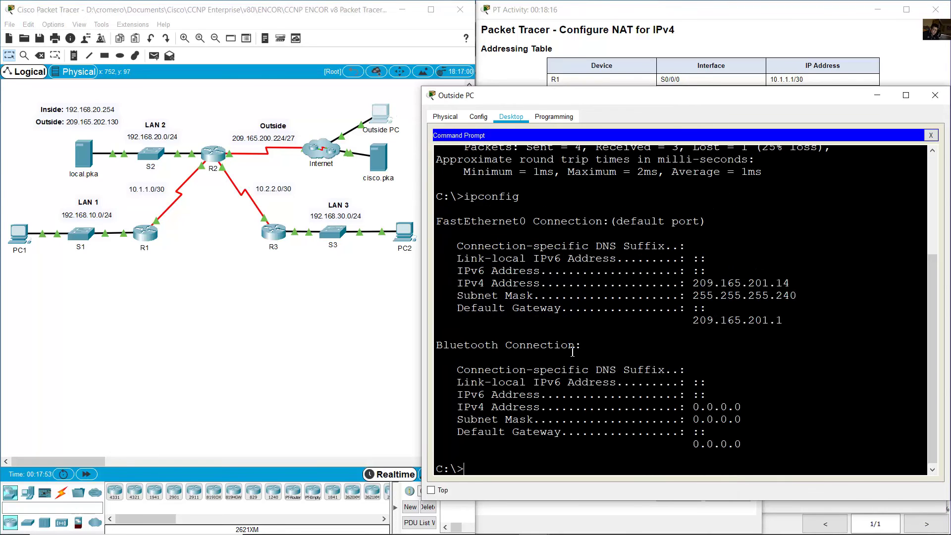
left_click_drag(692, 282, 790, 283)
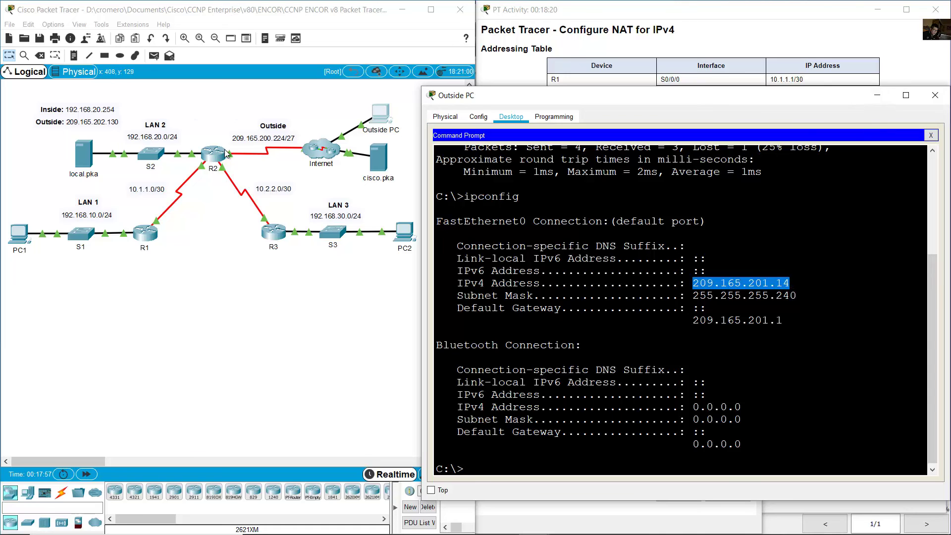
Return to R2 and compare the first new ICMP translation's inside local and inside global addresses with the local.pka addresses in the topology
left_click(223, 152)
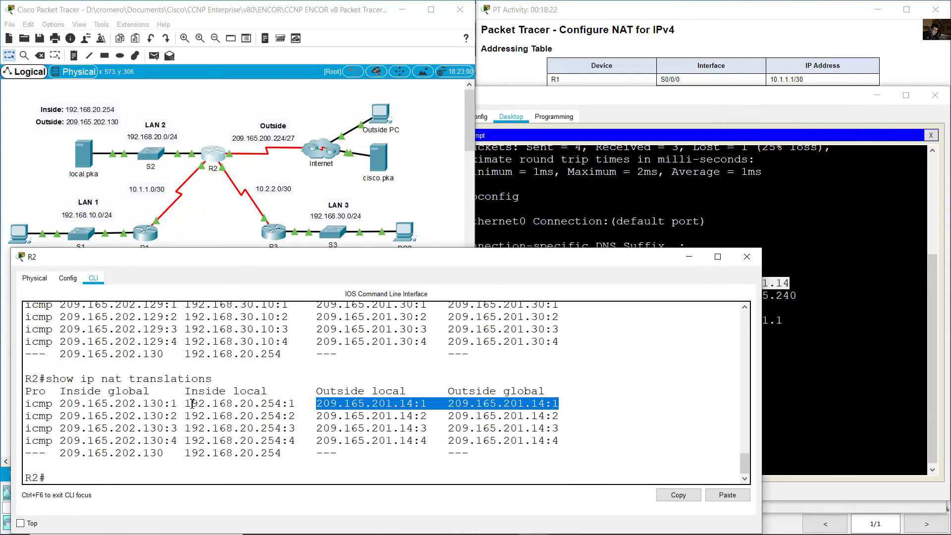
left_click_drag(186, 404, 284, 405)
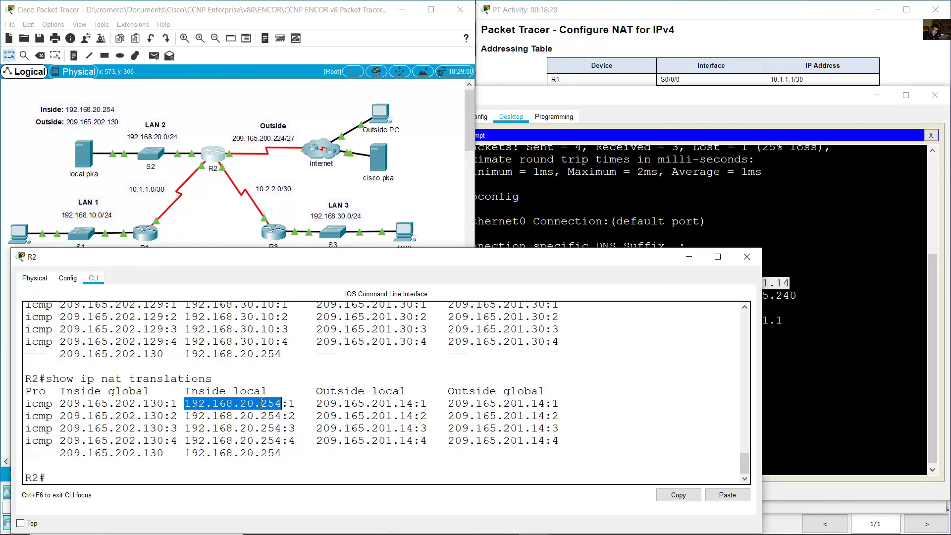
left_click_drag(161, 403, 61, 404)
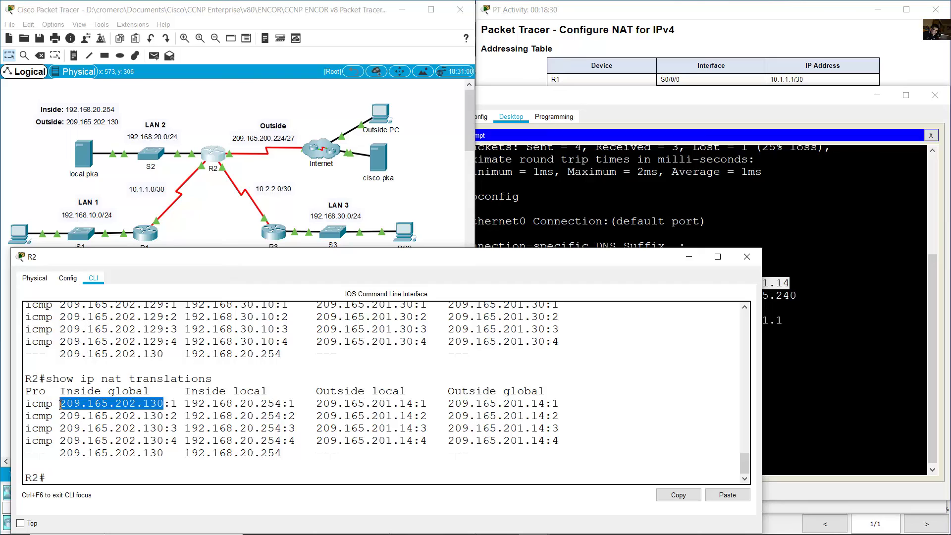
left_click(129, 404)
left_click_drag(66, 404, 164, 404)
left_click(110, 136)
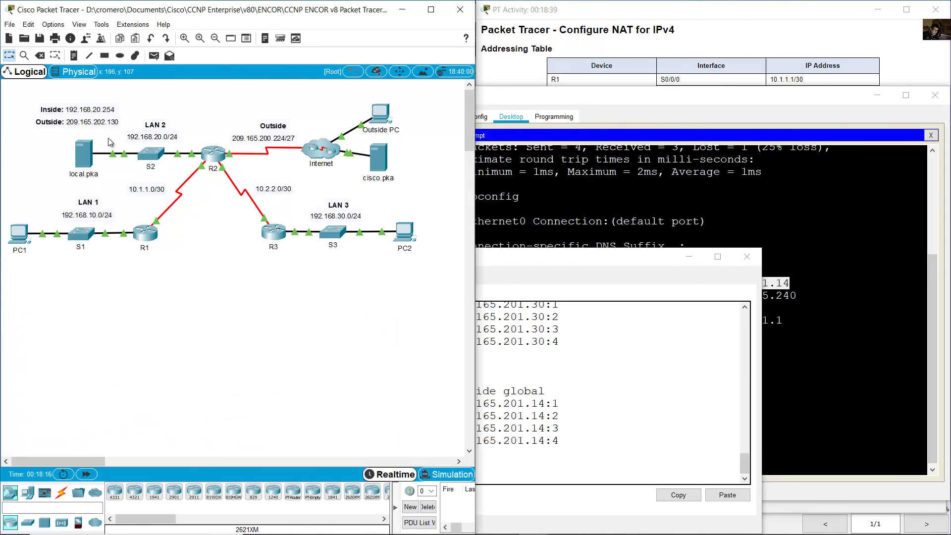
Bring the PT Activity instructions to the front to check the completion status
left_click(549, 345)
left_click(850, 500)
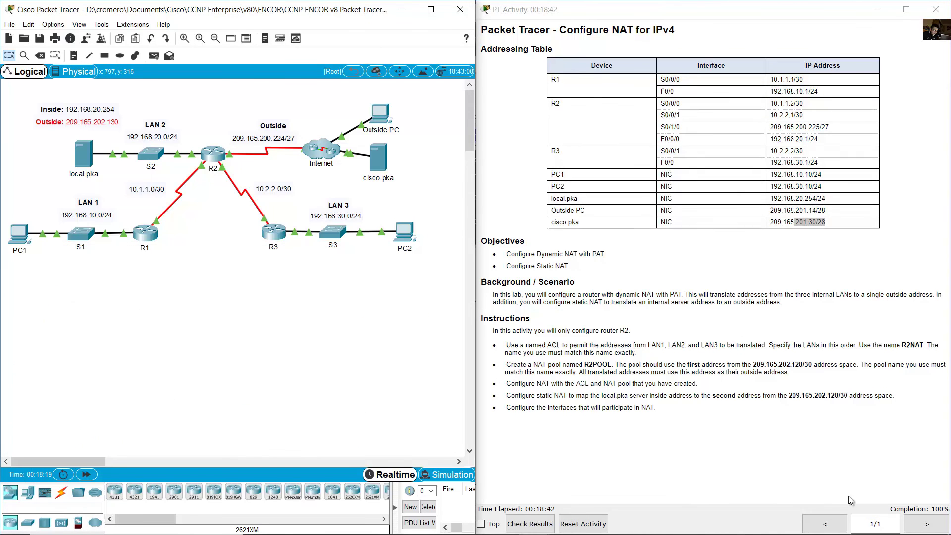